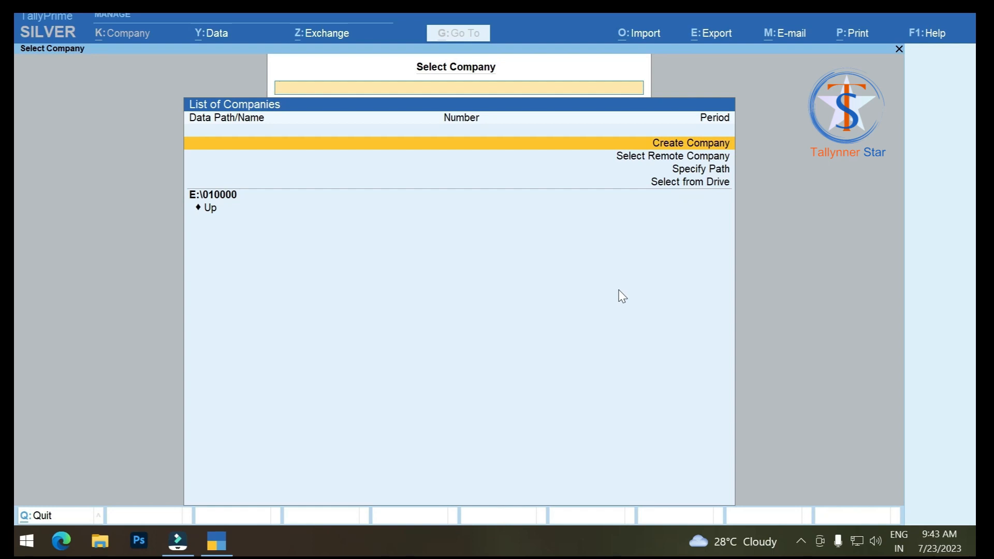
Step: Create a company named Vipul Trading, keep the same mailing name, and begin the state entry
{"action": "left_click", "coordinate": [628, 148]}
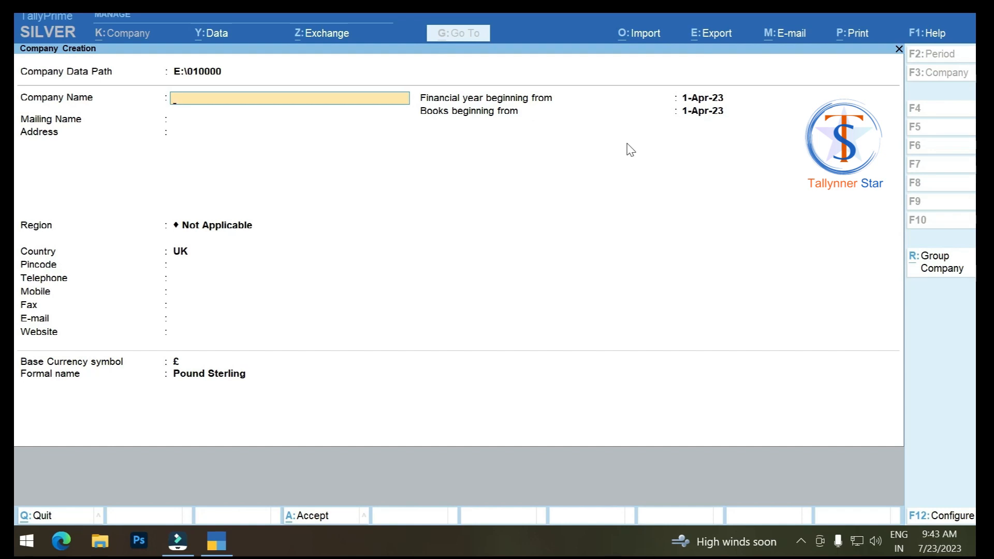
{"action": "type", "text": "Vipu"}
{"action": "type", "text": "l Trading"}
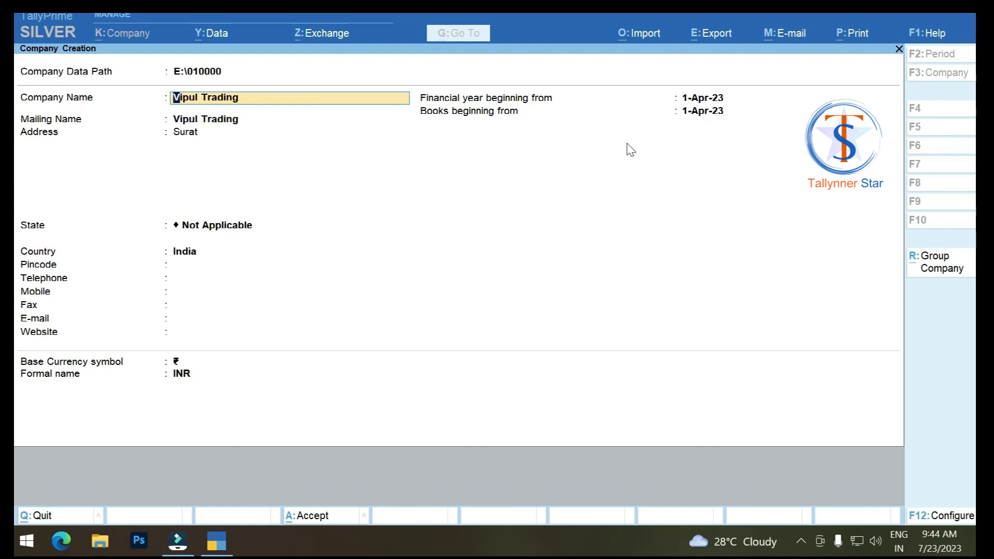
{"action": "key", "text": "Return"}
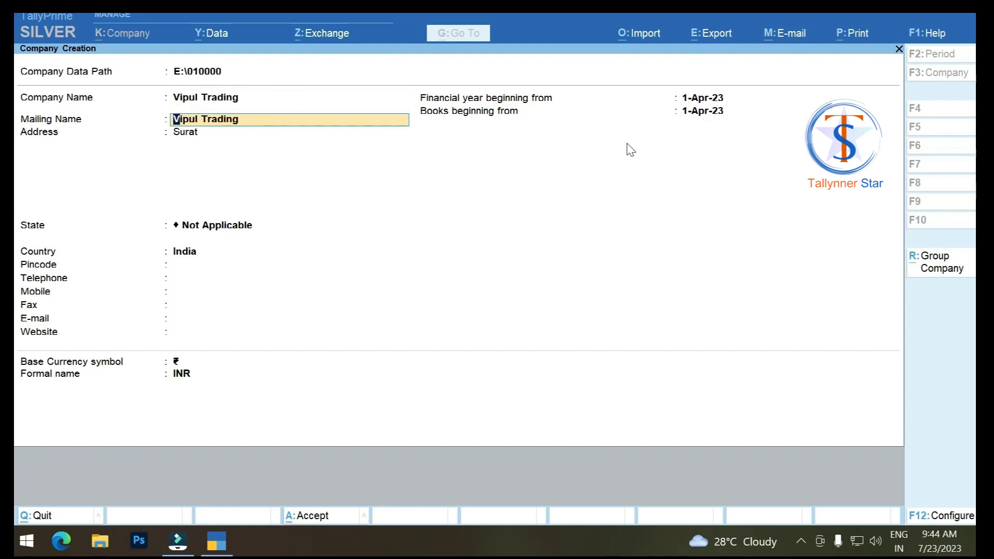
{"action": "key", "text": "Return"}
{"action": "key", "text": "Return"}
{"action": "key", "text": "Return"}
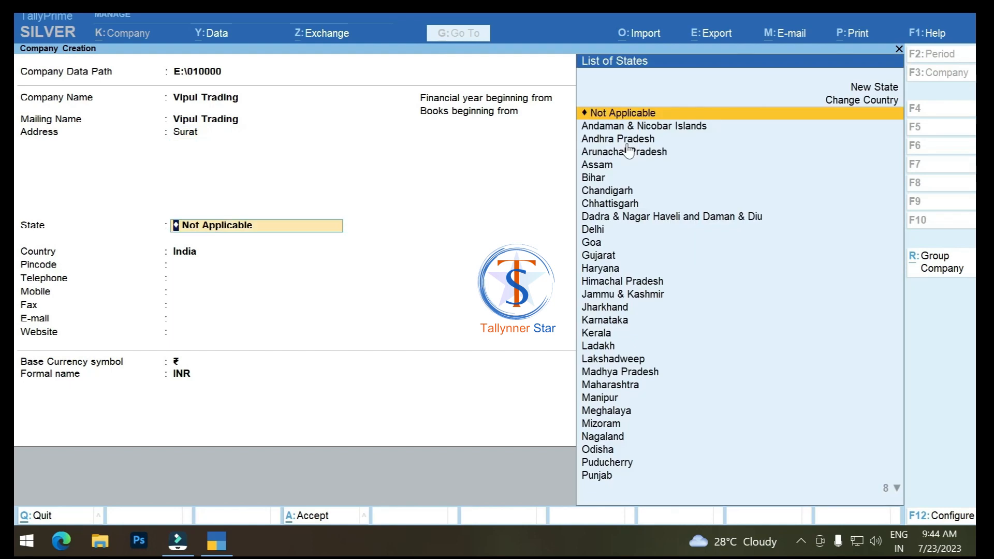
{"action": "type", "text": "G"}
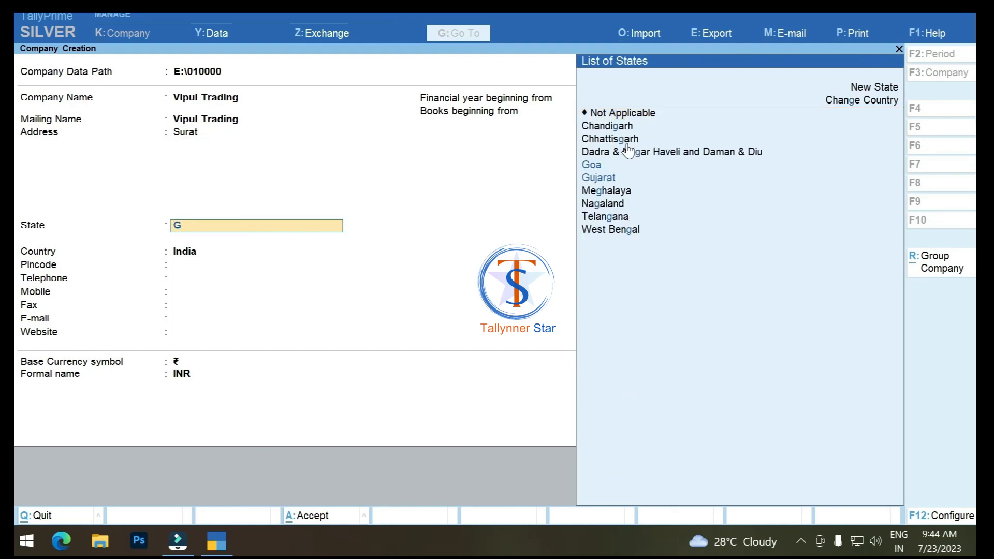
{"action": "type", "text": "u"}
Step: Select Gujarat as the state and leave pincode, telephone, mobile and fax blank
{"action": "key", "text": "Return"}
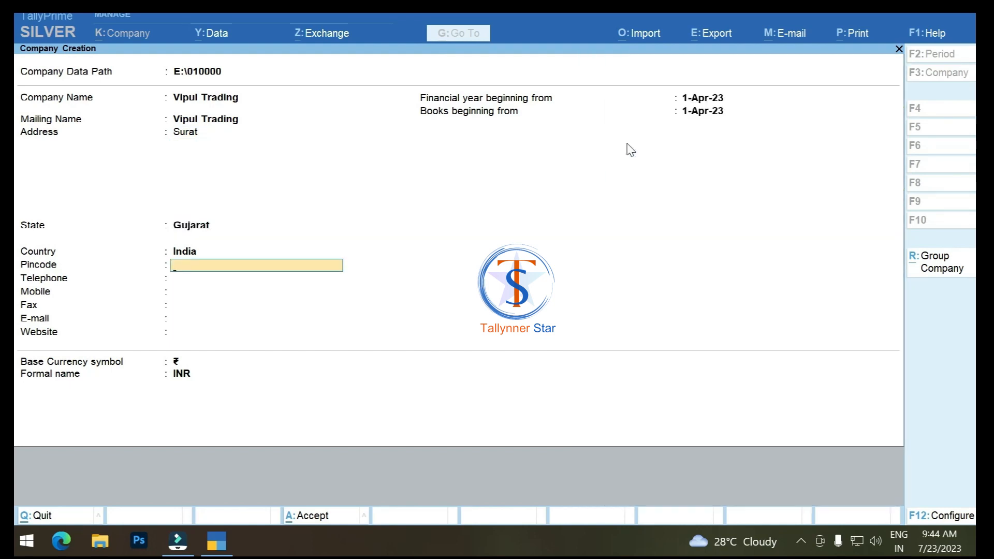
{"action": "key", "text": "Return"}
{"action": "key", "text": "Return"}
{"action": "key", "text": "Return"}
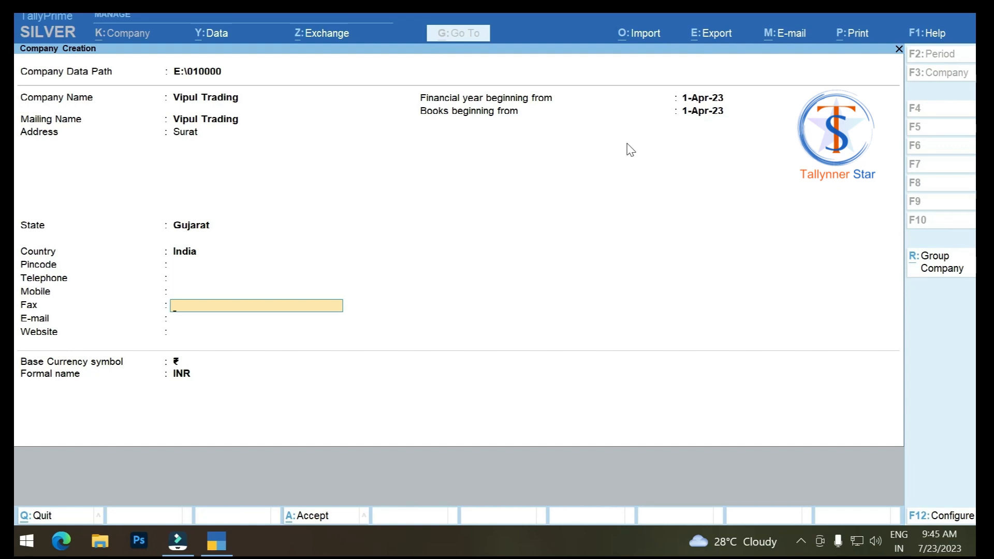
{"action": "key", "text": "Return"}
{"action": "key", "text": "Return"}
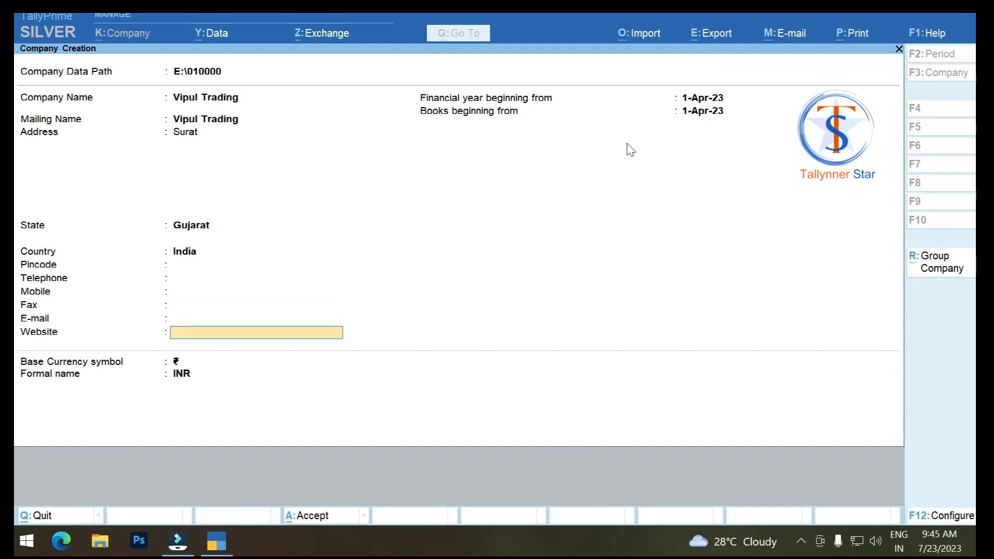
{"action": "key", "text": "Return"}
{"action": "key", "text": "Return"}
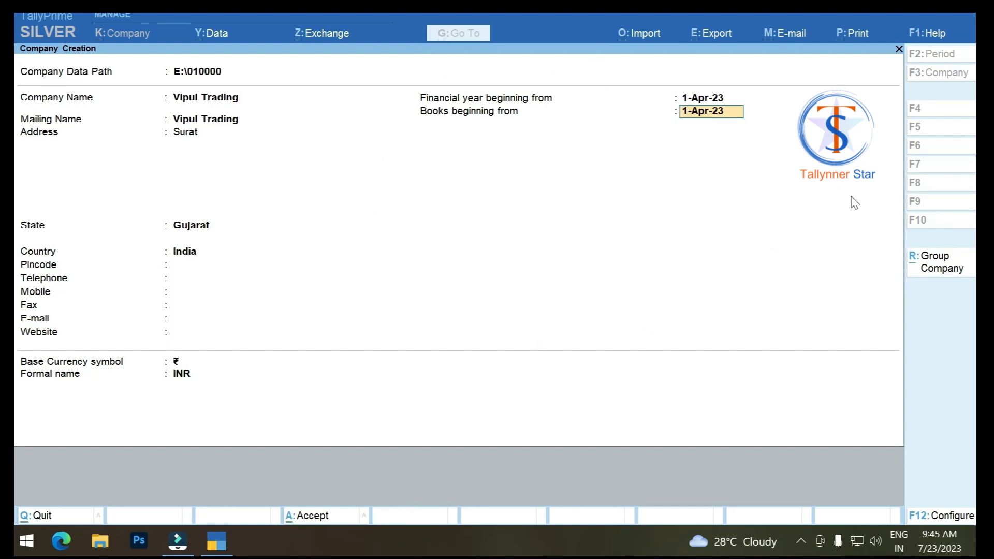
Step: Set Use User Access Control to Yes in the company configuration
{"action": "left_click", "coordinate": [943, 520]}
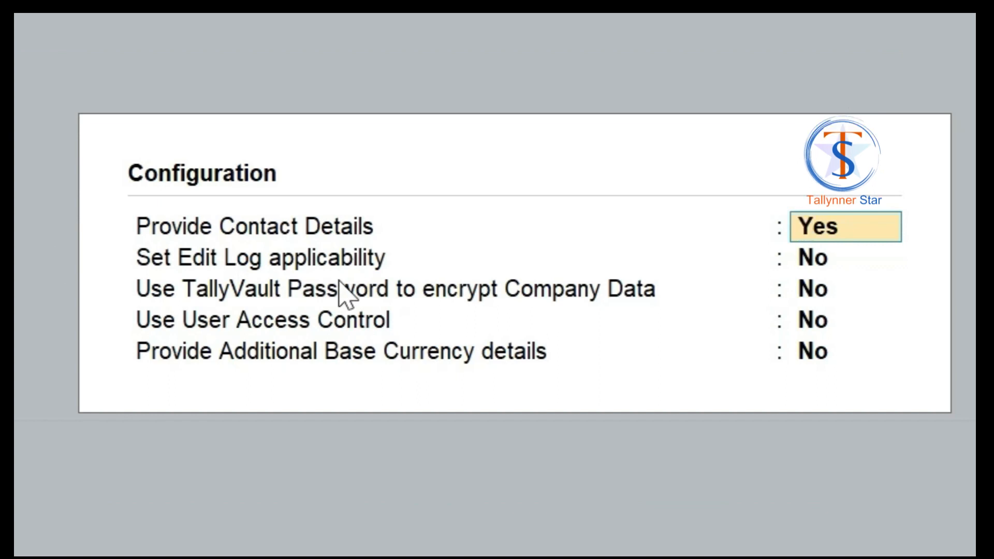
{"action": "key", "text": "Return"}
{"action": "key", "text": "Return"}
{"action": "key", "text": "Return"}
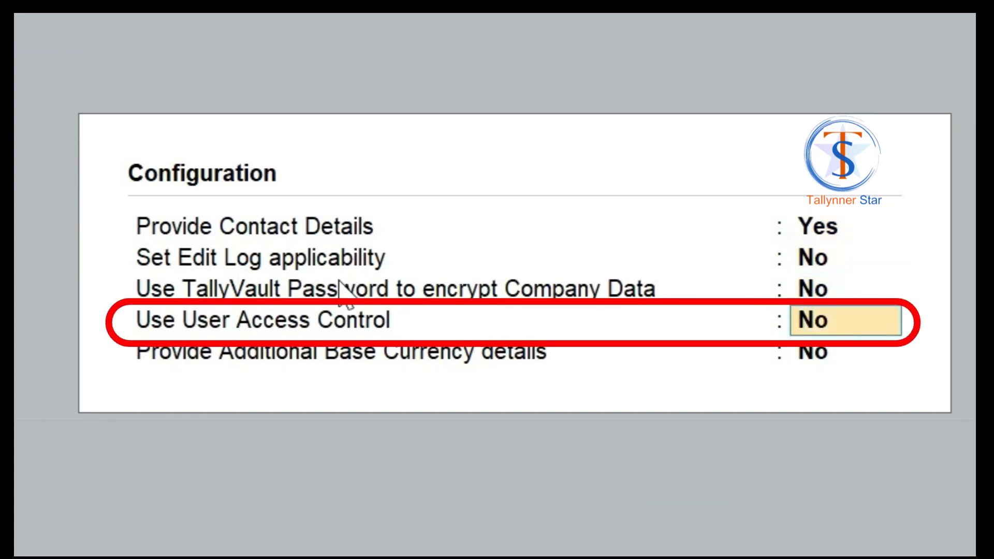
{"action": "type", "text": "y"}
{"action": "key", "text": "Return"}
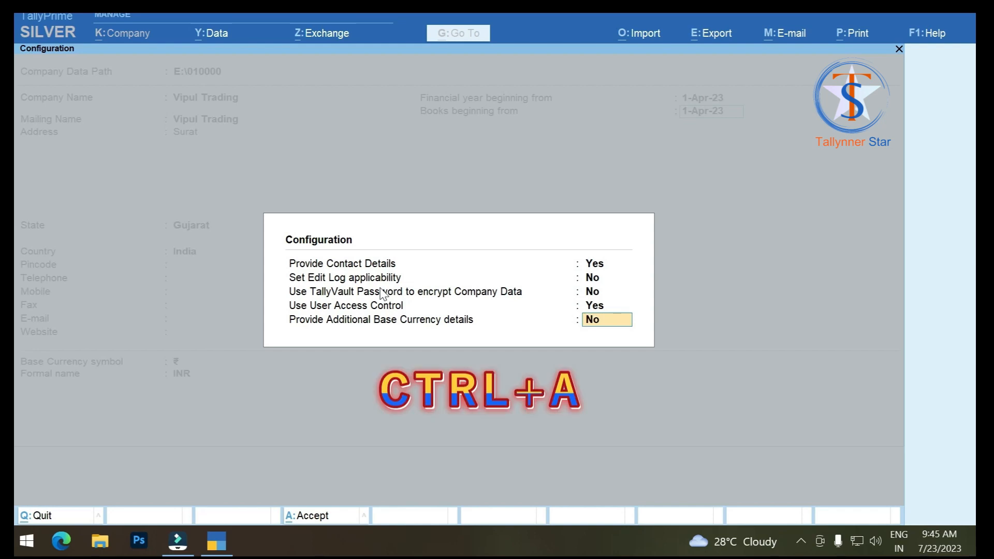
Step: Accept the configuration and set Control User Access to Company Data to Yes
{"action": "key", "text": "ctrl+a"}
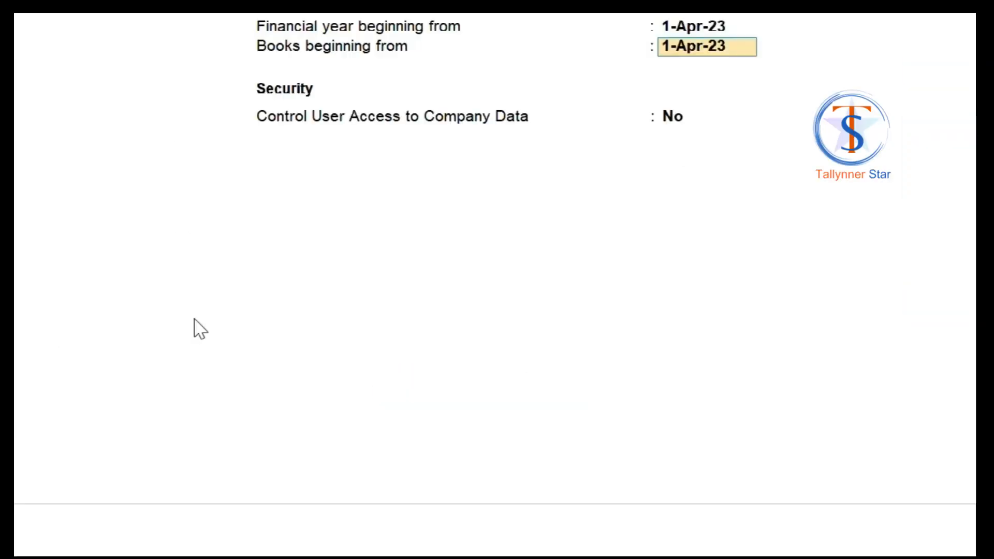
{"action": "key", "text": "Return"}
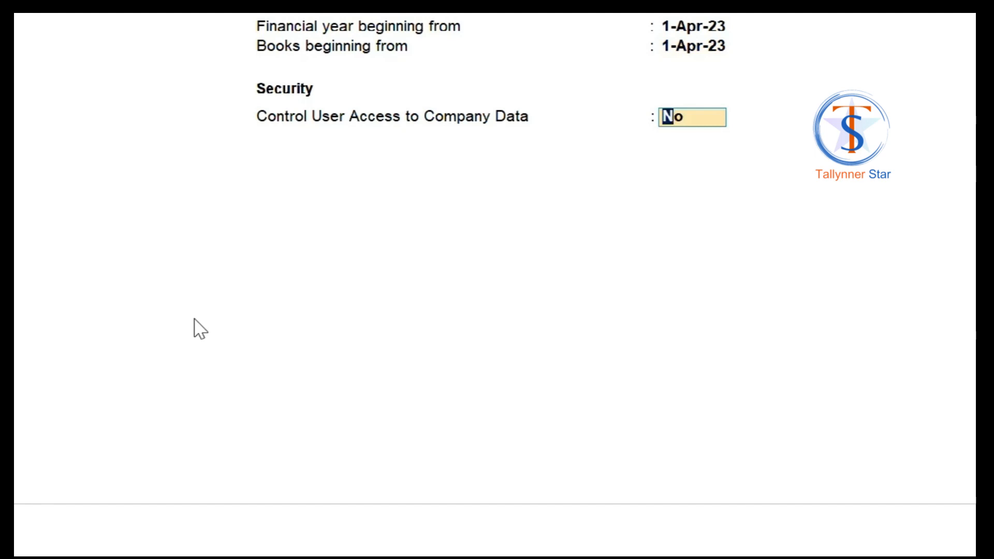
{"action": "type", "text": "y"}
{"action": "key", "text": "Return"}
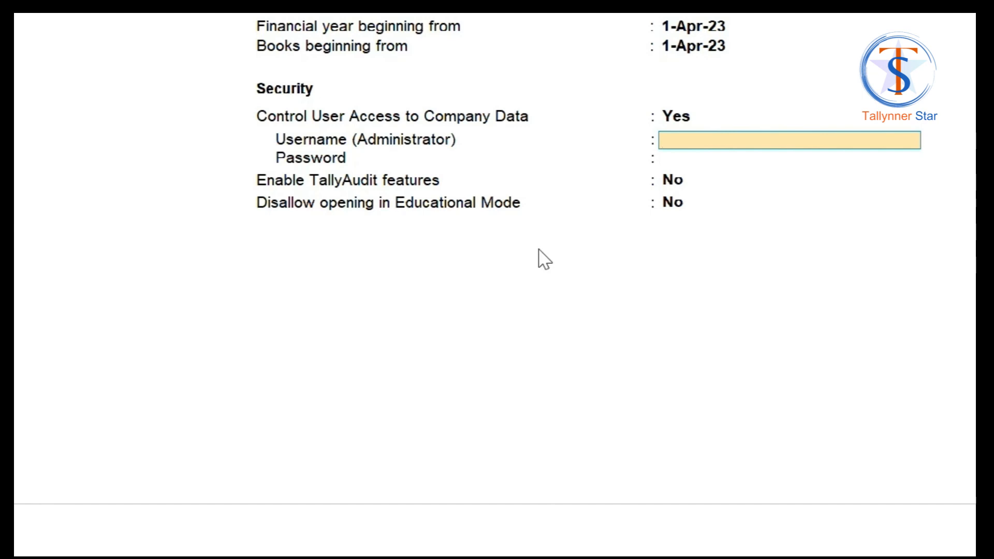
Step: Enter the administrator username and password, correcting the entry once
{"action": "type", "text": "muk"}
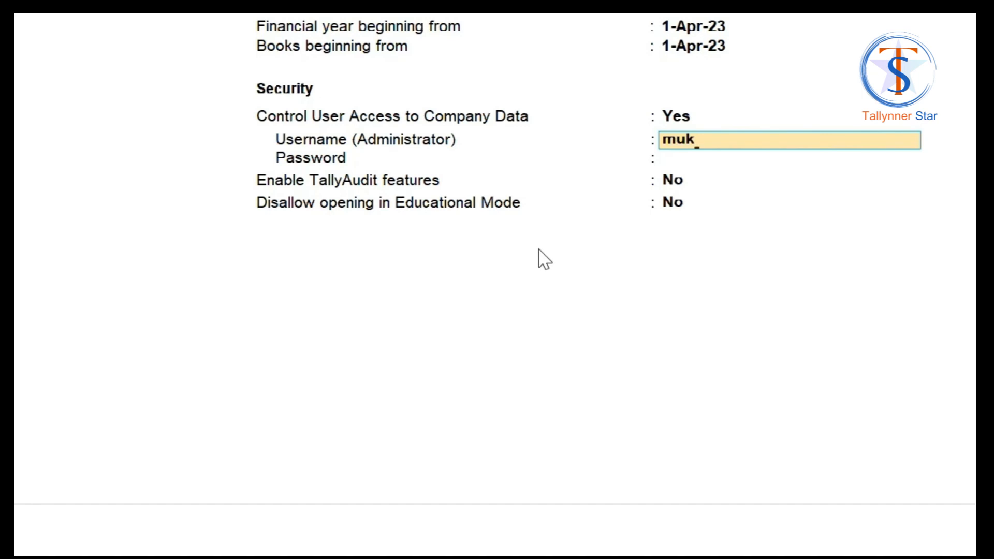
{"action": "type", "text": "esh"}
{"action": "key", "text": "Return"}
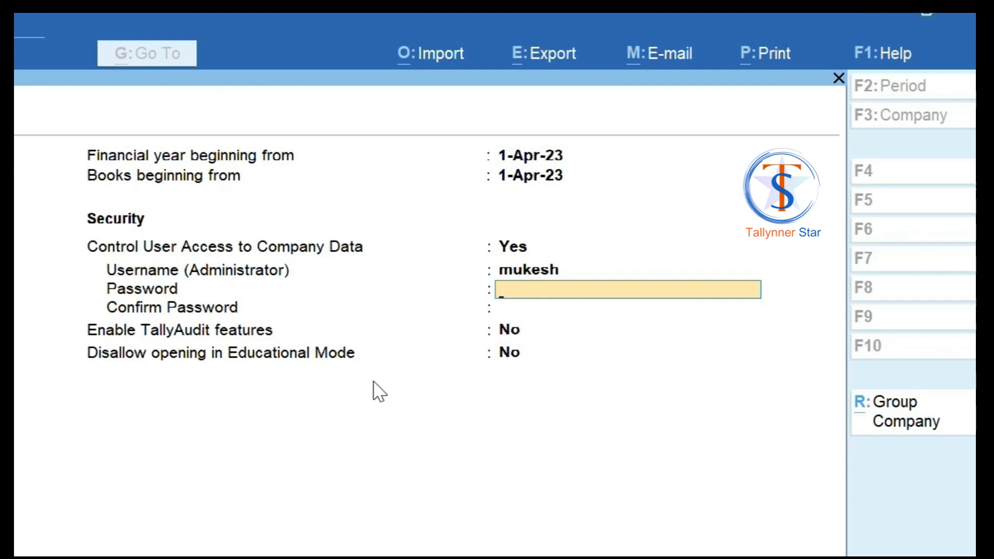
{"action": "type", "text": "123"}
{"action": "key", "text": "Return"}
{"action": "type", "text": "123"}
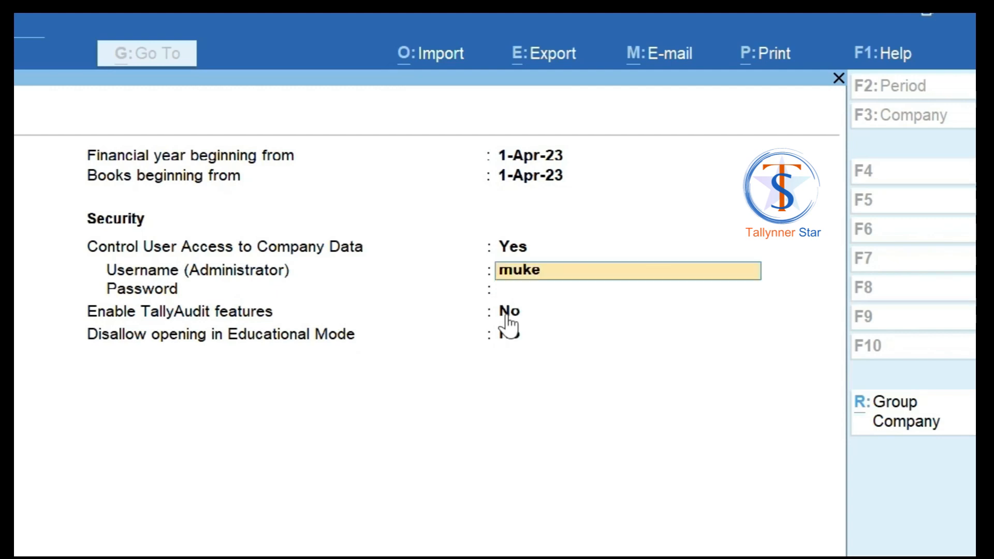
{"action": "type", "text": "sh"}
{"action": "key", "text": "Return"}
{"action": "type", "text": "123"}
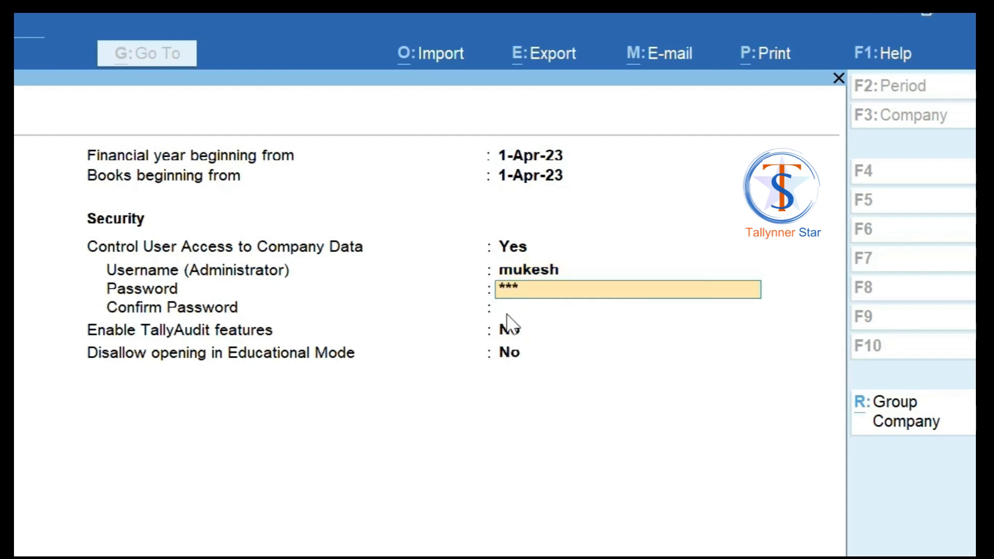
{"action": "key", "text": "Return"}
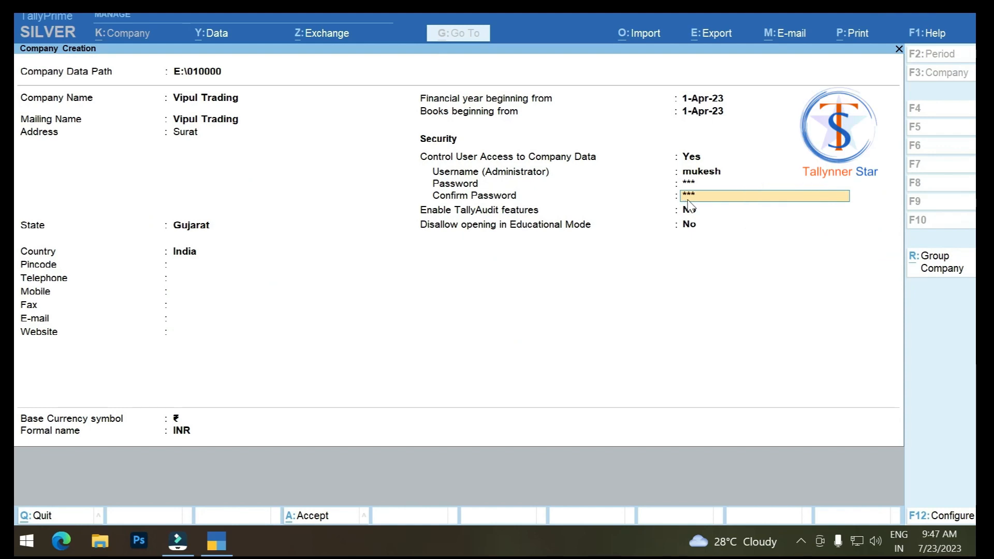
Step: Confirm the administrator password, dismiss the warning, and accept the remaining security fields
{"action": "type", "text": "123"}
{"action": "key", "text": "Return"}
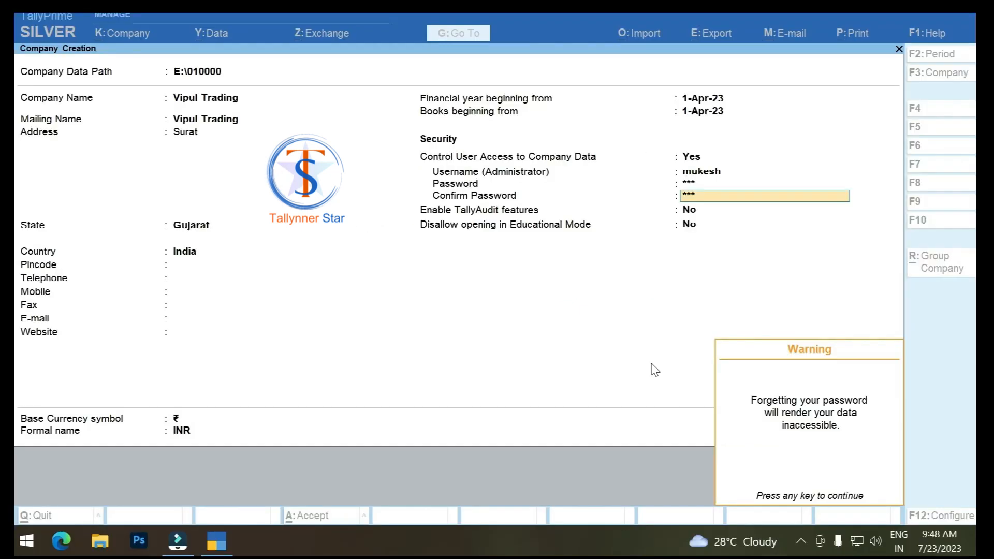
{"action": "key", "text": "Return"}
{"action": "key", "text": "Return"}
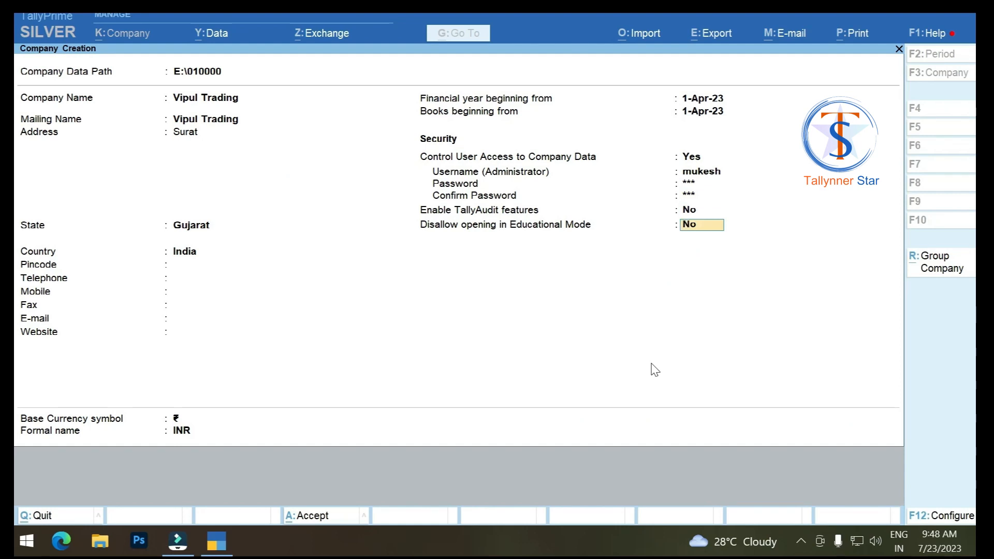
{"action": "key", "text": "Return"}
{"action": "key", "text": "Return"}
{"action": "key", "text": "Return"}
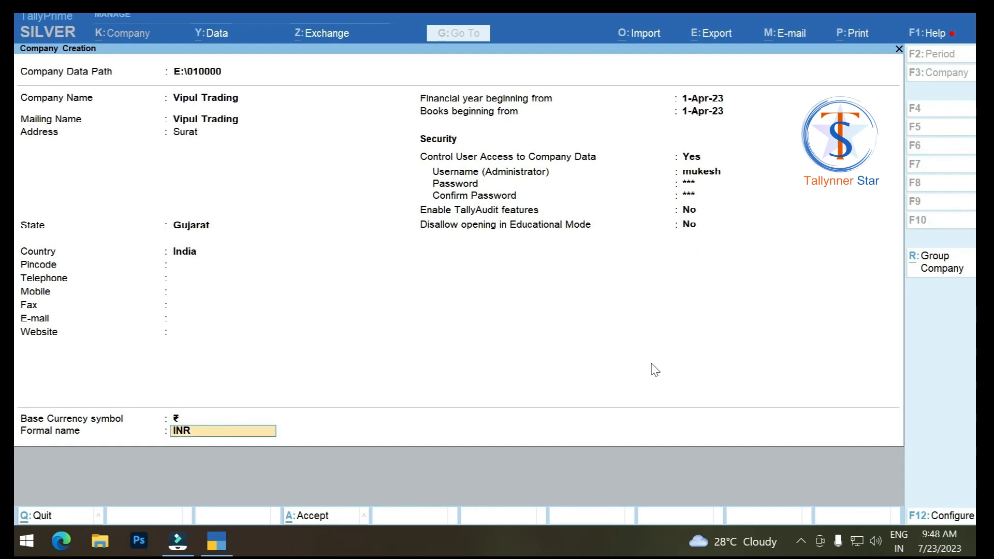
{"action": "key", "text": "Return"}
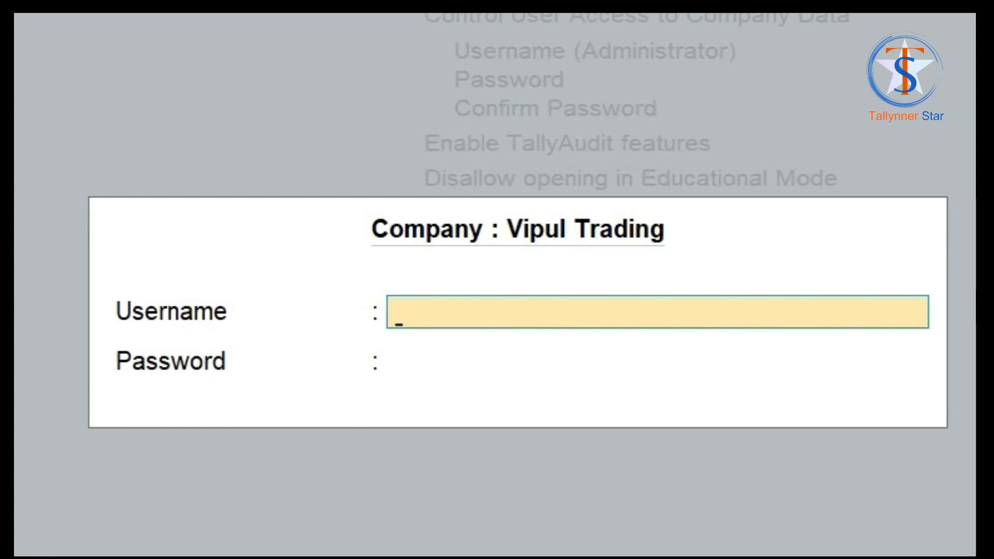
Step: Log in to Vipul Trading with the administrator username and password, then accept company features
{"action": "type", "text": "muk"}
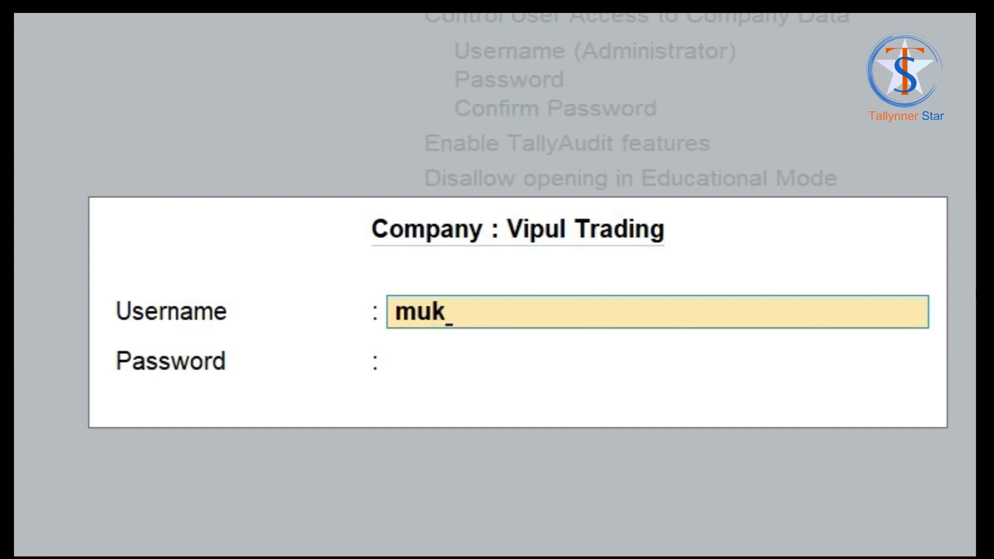
{"action": "type", "text": "esh"}
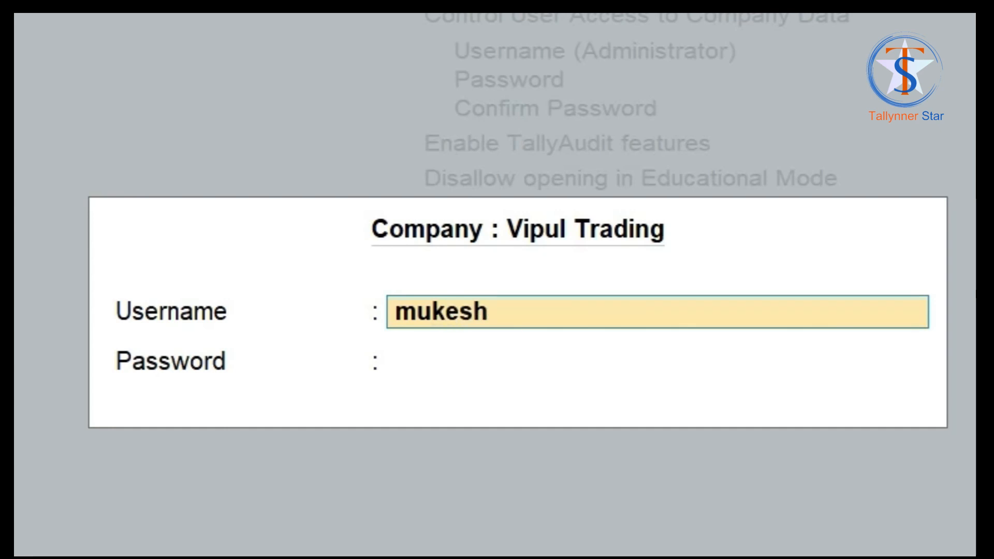
{"action": "key", "text": "Return"}
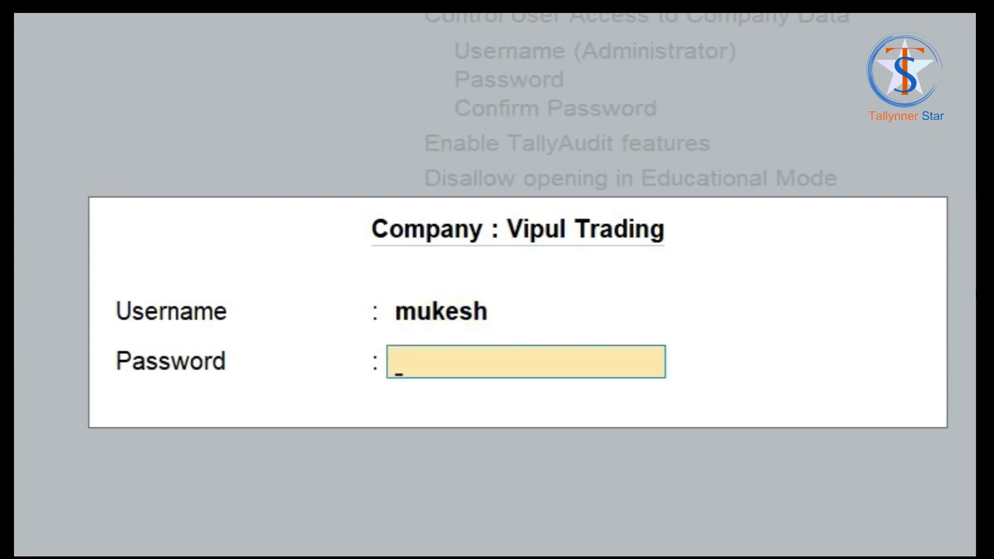
{"action": "type", "text": "***"}
{"action": "key", "text": "Return"}
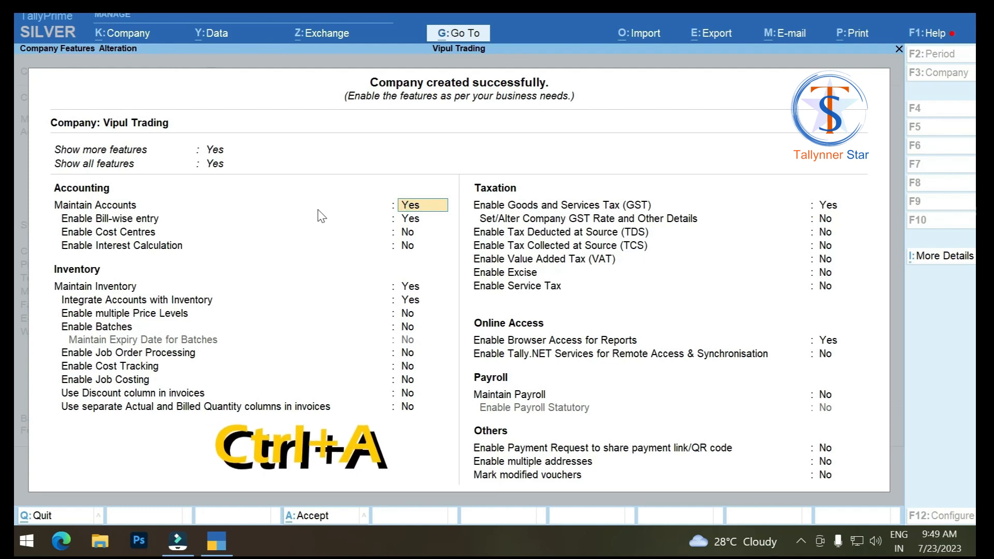
{"action": "key", "text": "ctrl+a"}
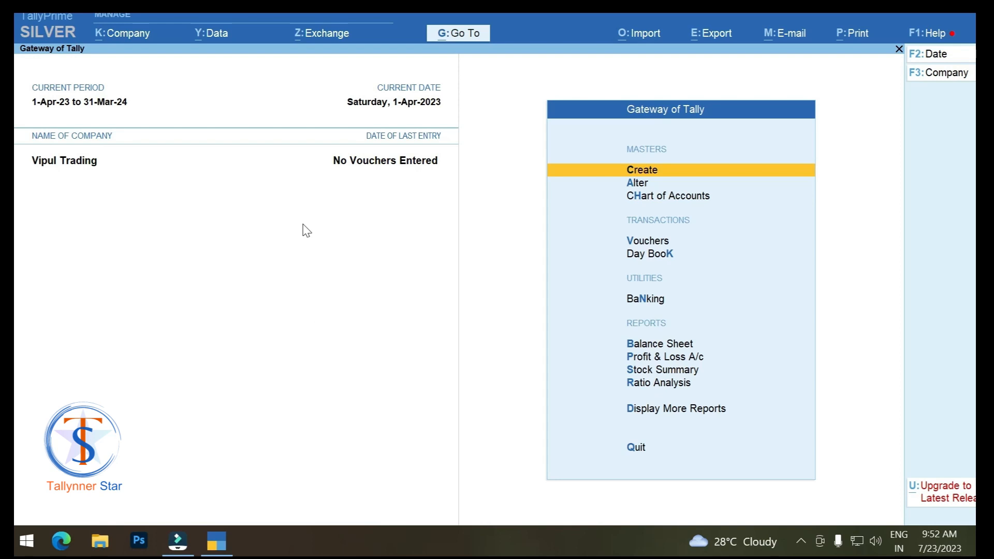
Step: Load Hitesh & Ritesh Bro. from the list of companies alongside Vipul Trading
{"action": "key", "text": "F3"}
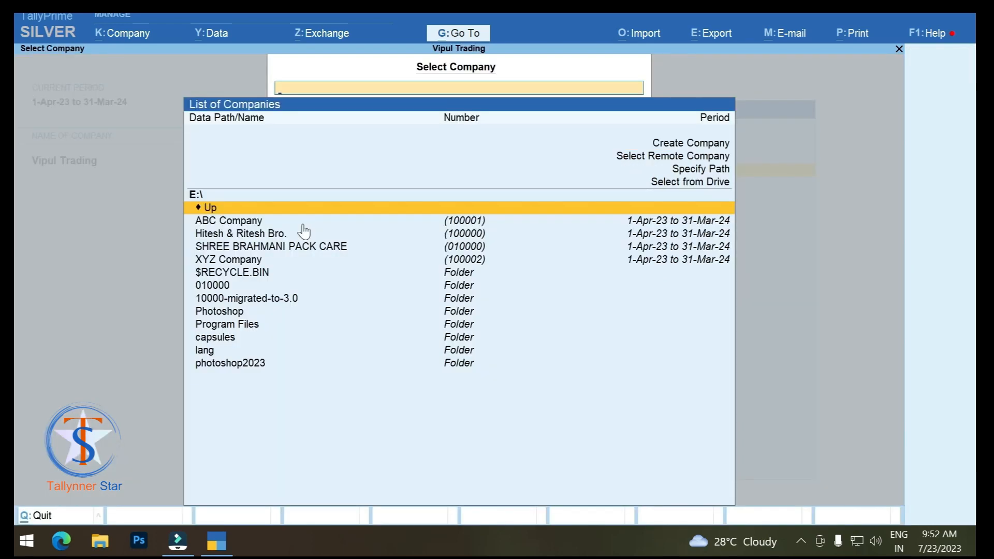
{"action": "key", "text": "Down"}
{"action": "key", "text": "Down"}
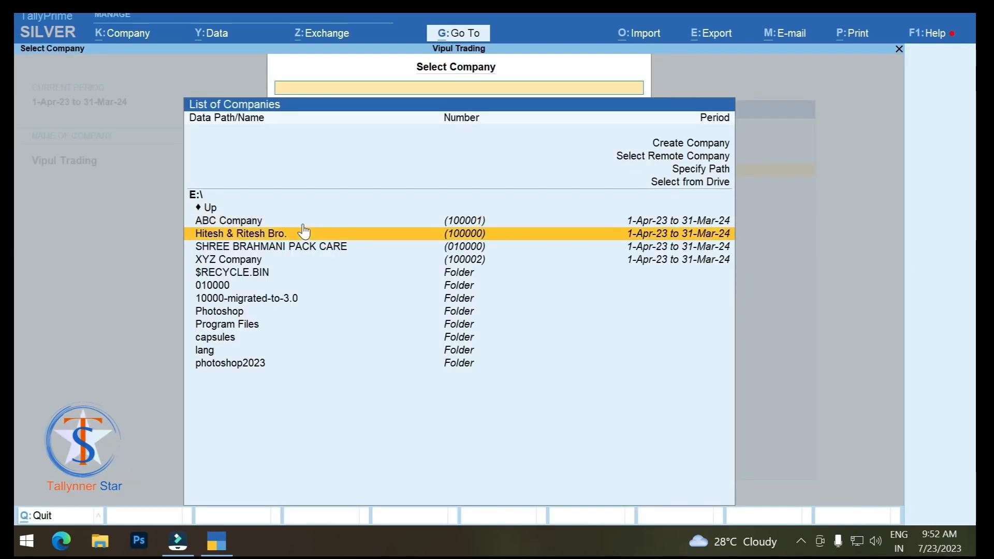
{"action": "left_click", "coordinate": [338, 233]}
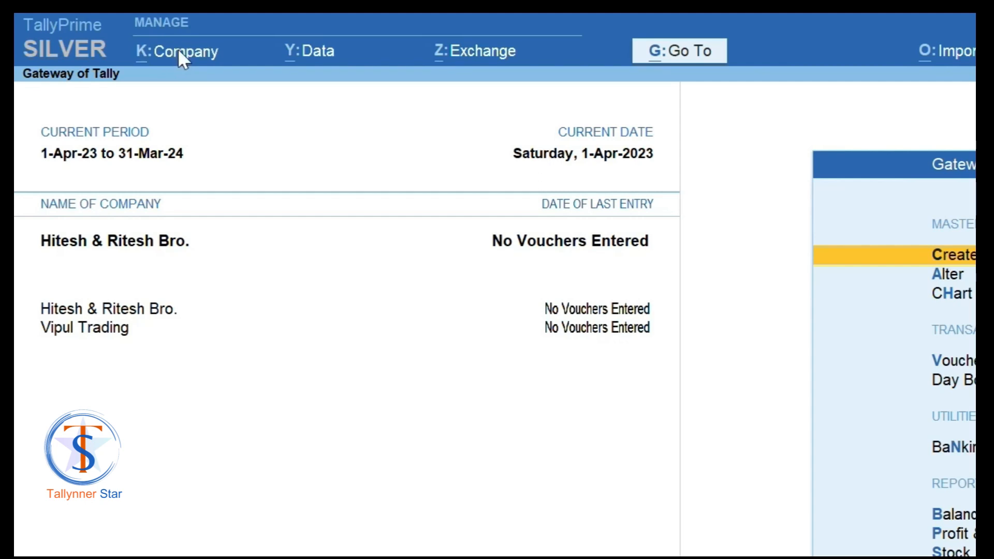
{"action": "left_click", "coordinate": [123, 35]}
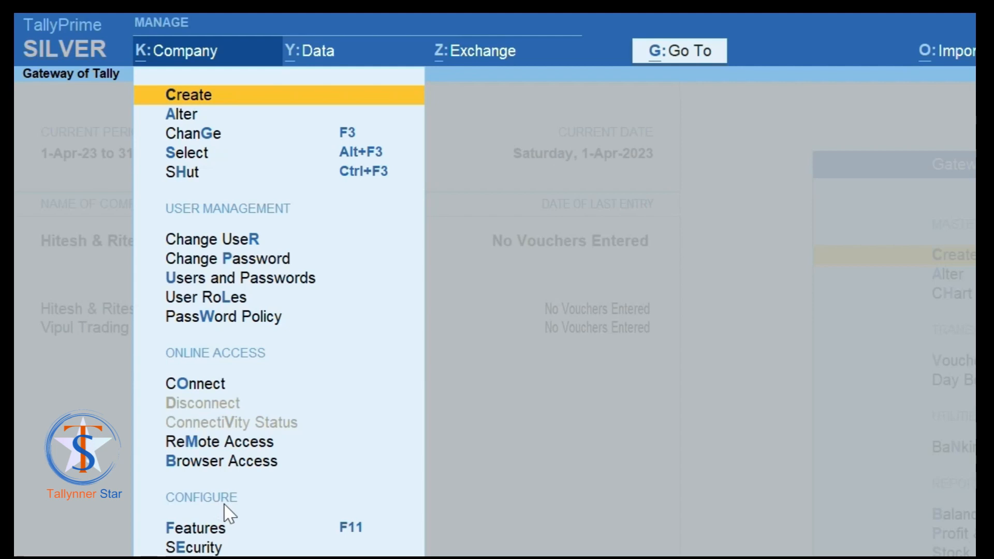
Step: Open Security settings for Hitesh & Ritesh Bro. and set Control User Access to Yes
{"action": "key", "text": "Down"}
{"action": "key", "text": "Down"}
{"action": "key", "text": "Down"}
{"action": "key", "text": "Down"}
{"action": "key", "text": "Down"}
{"action": "key", "text": "Down"}
{"action": "key", "text": "Down"}
{"action": "key", "text": "Down"}
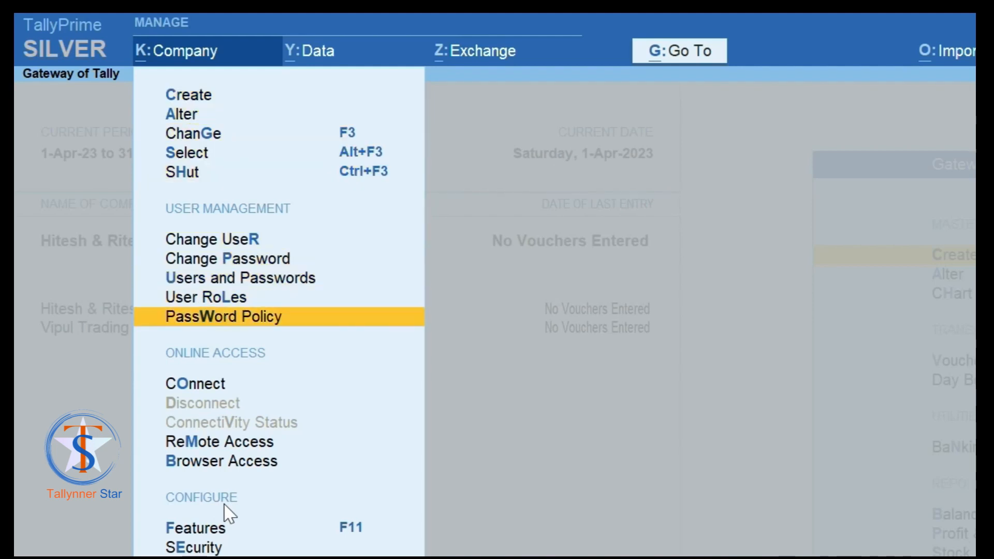
{"action": "key", "text": "Down"}
{"action": "key", "text": "Down"}
{"action": "key", "text": "Down"}
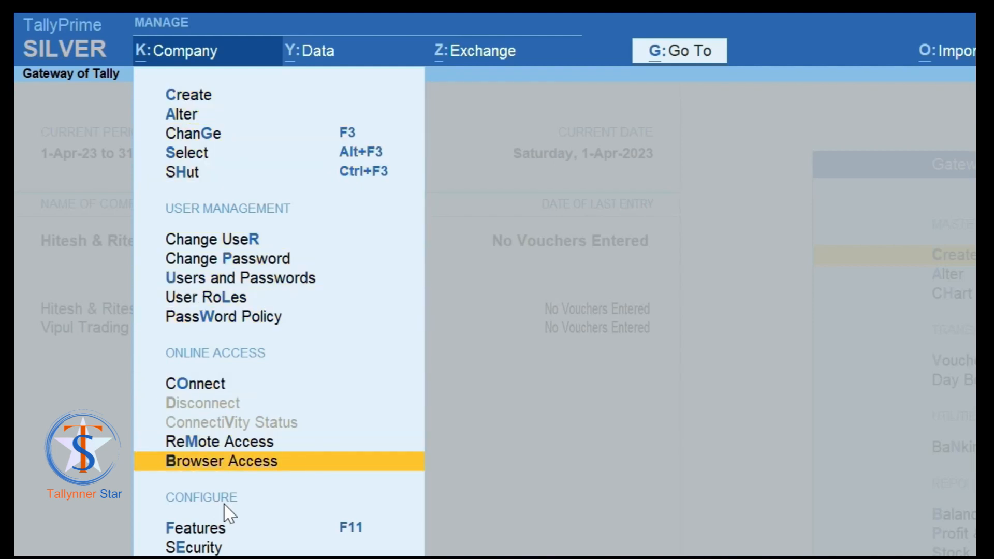
{"action": "key", "text": "Down"}
{"action": "key", "text": "Down"}
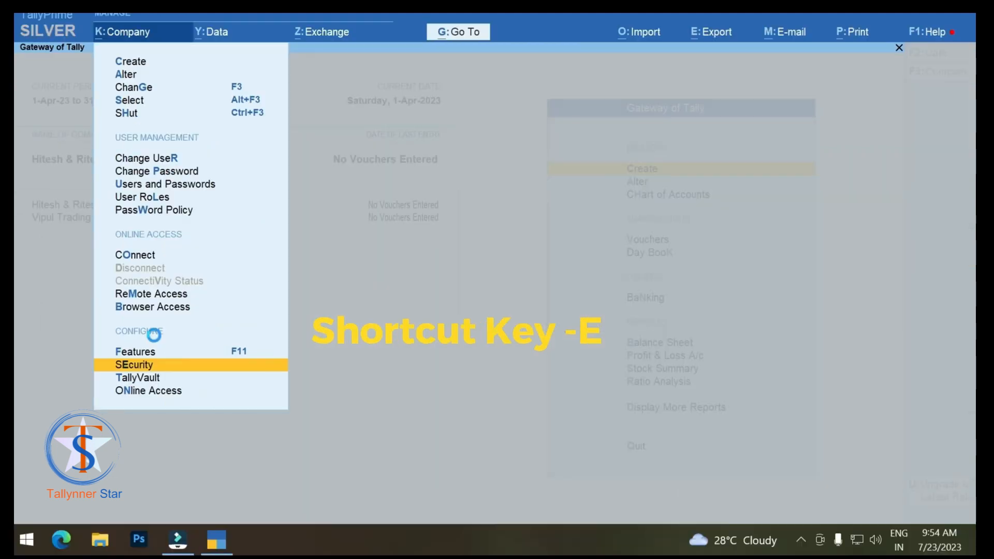
{"action": "key", "text": "e"}
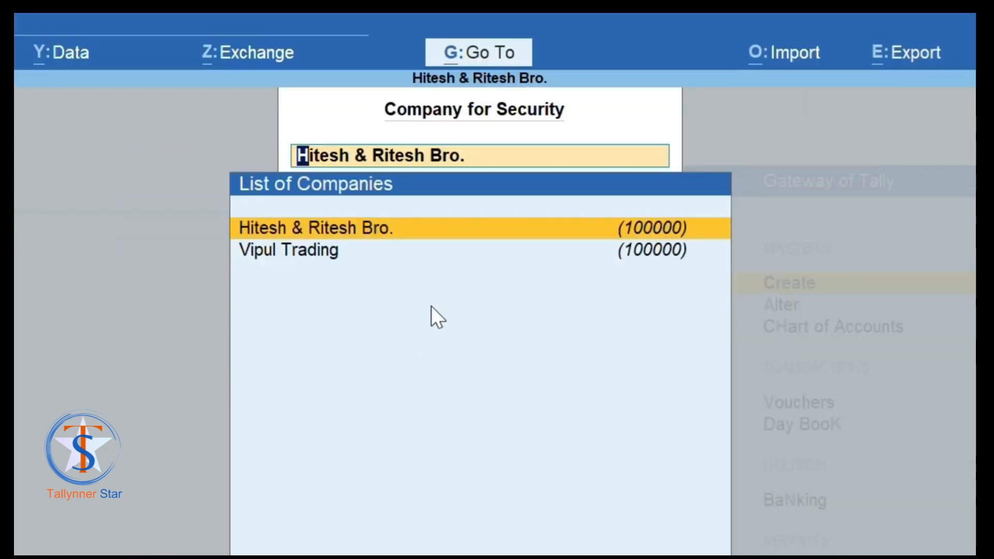
{"action": "key", "text": "Return"}
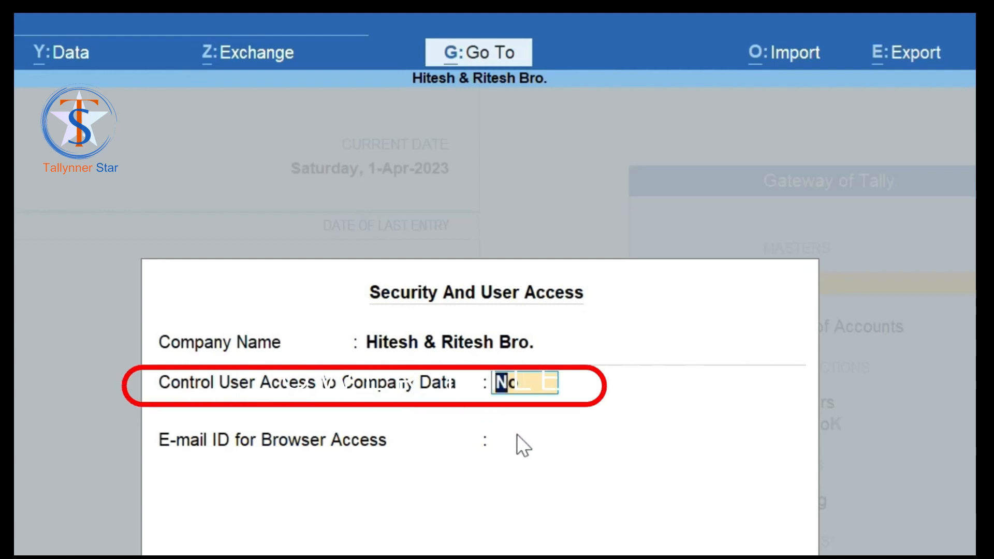
{"action": "type", "text": "y"}
{"action": "key", "text": "Return"}
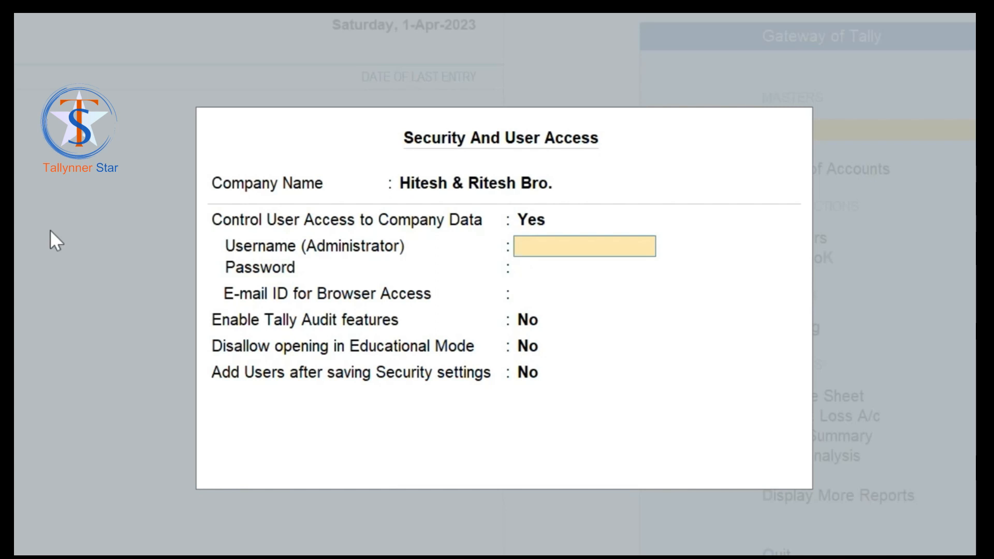
Step: Enter the administrator username, set and confirm the password, and acknowledge the warning
{"action": "type", "text": "ashok"}
{"action": "key", "text": "Return"}
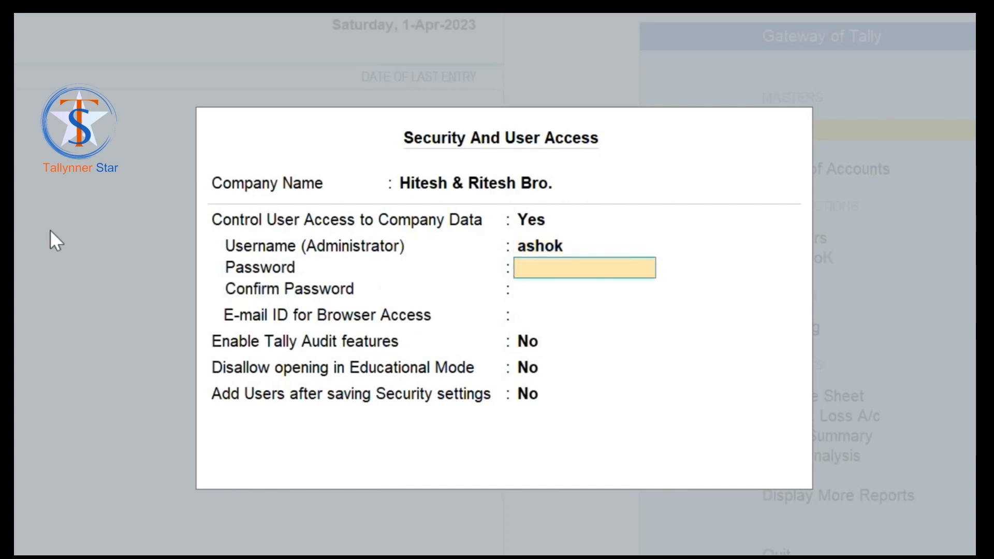
{"action": "type", "text": "***"}
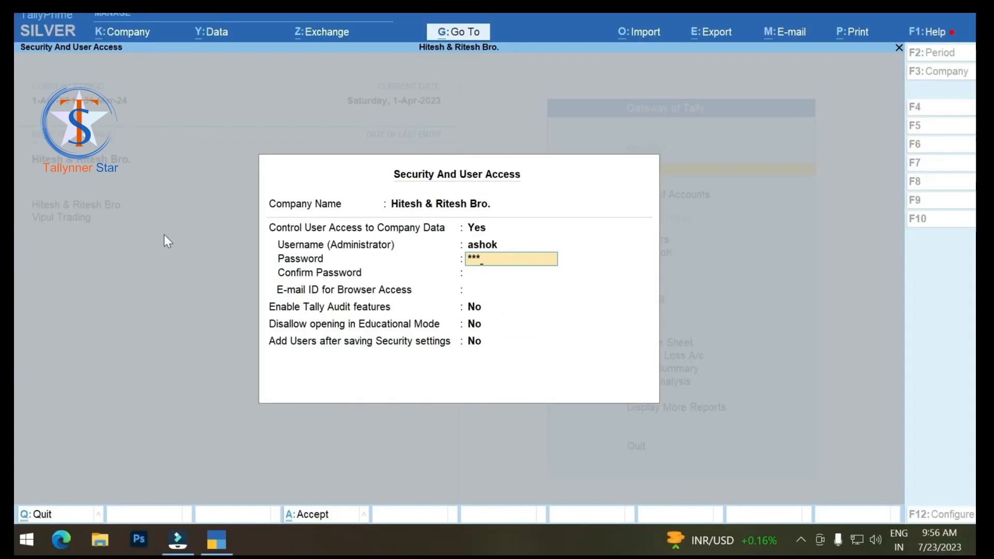
{"action": "key", "text": "Return"}
{"action": "type", "text": "***"}
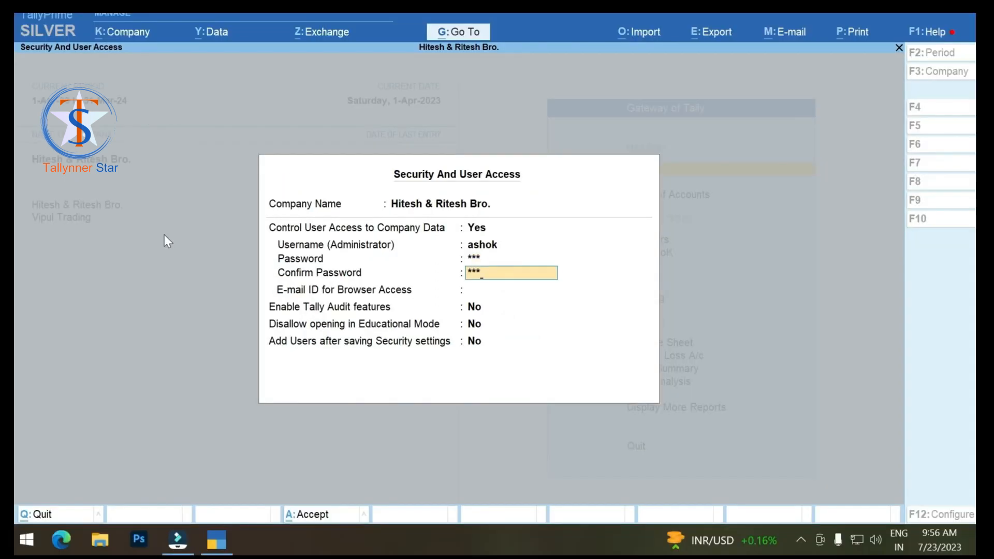
{"action": "key", "text": "Return"}
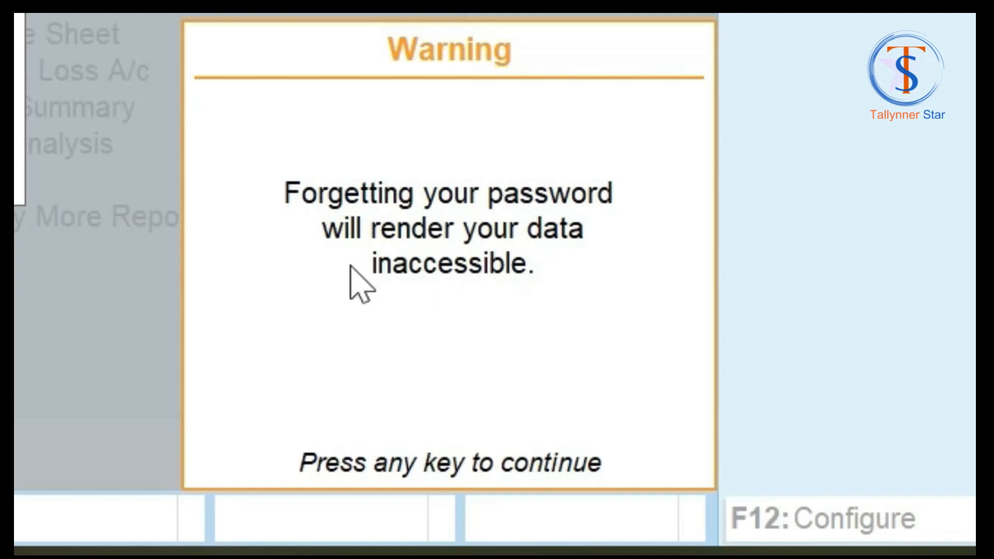
{"action": "key", "text": "Return"}
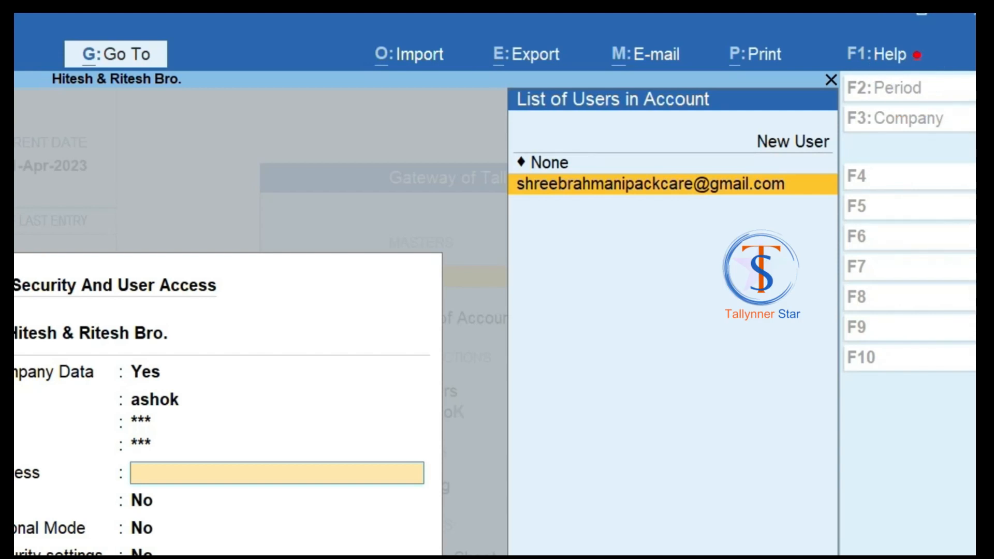
Step: Set browser-access e-mail to None, accept the security settings, and return to the Gateway of Tally
{"action": "key", "text": "Up"}
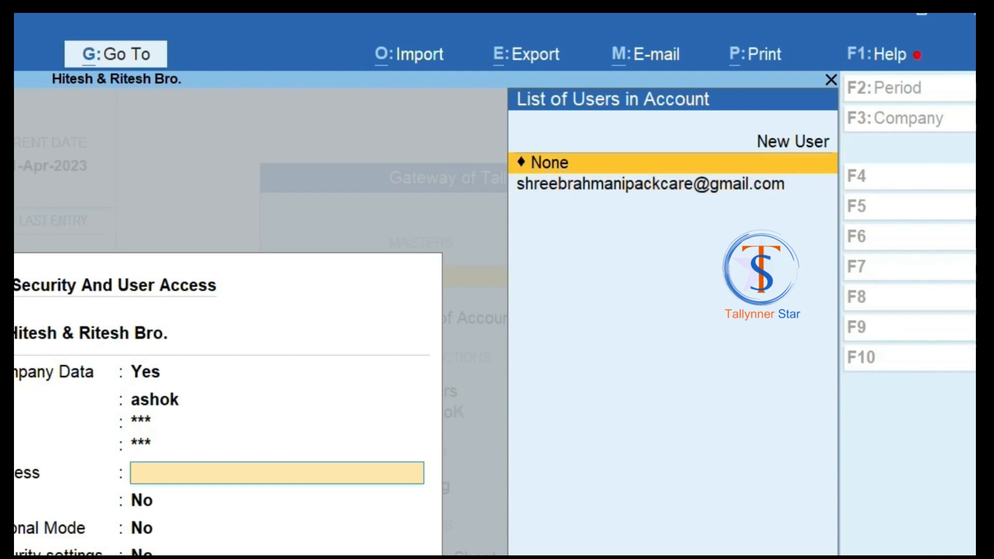
{"action": "key", "text": "Return"}
{"action": "key", "text": "Return"}
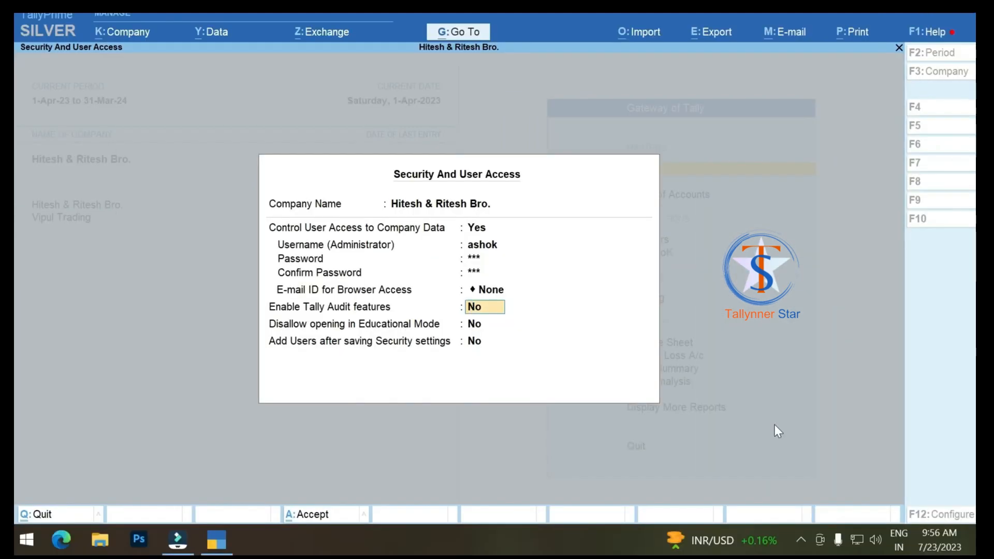
{"action": "key", "text": "Return"}
{"action": "key", "text": "Return"}
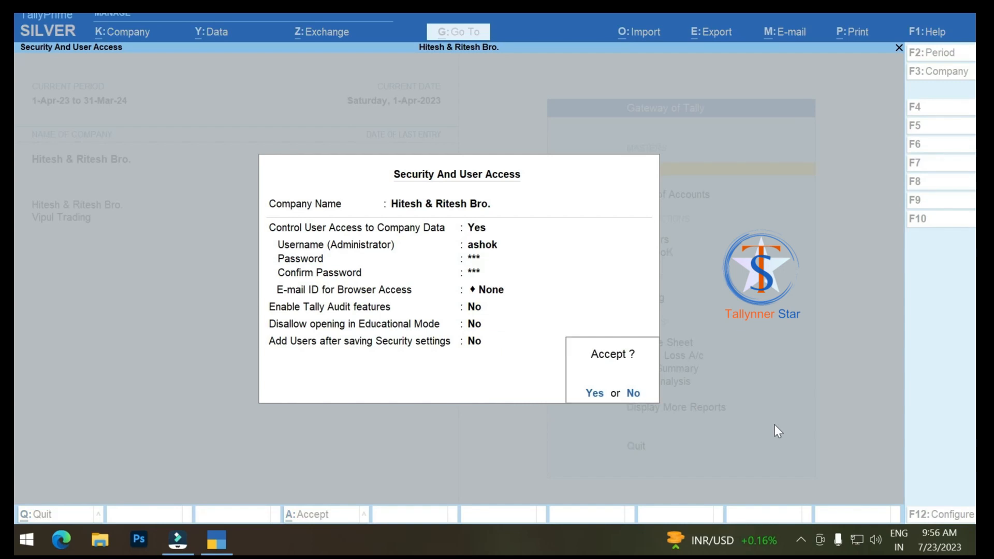
{"action": "key", "text": "Return"}
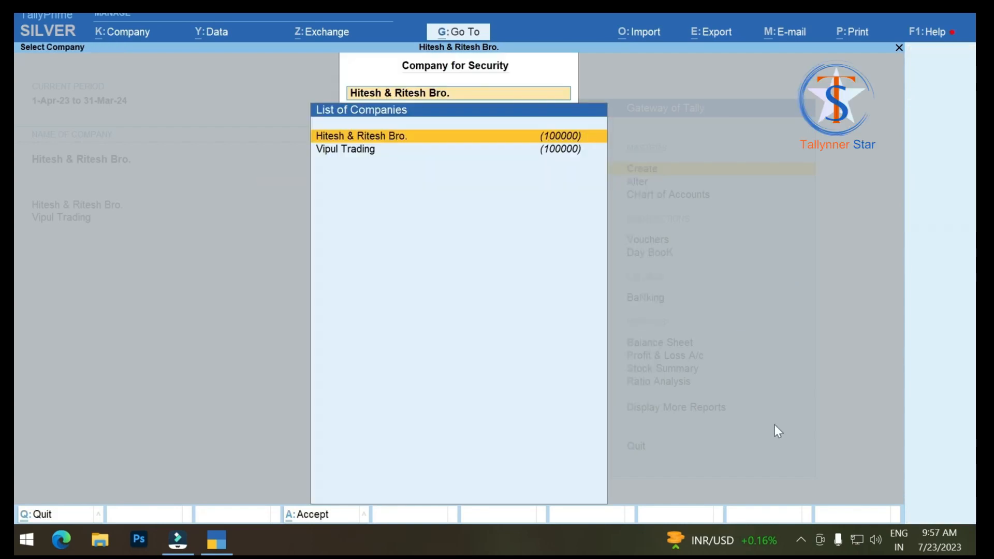
{"action": "key", "text": "Escape"}
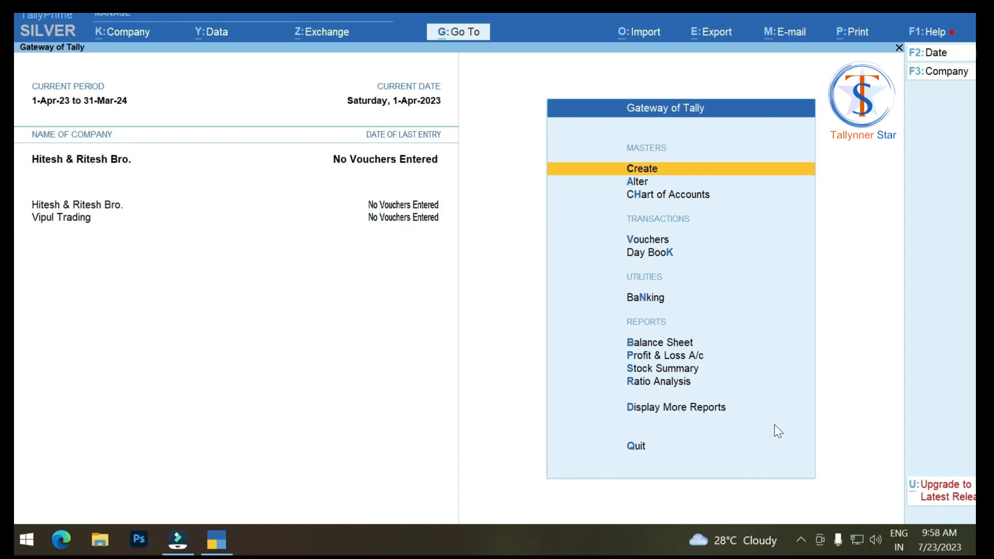
Step: Shut Hitesh & Ritesh Bro. with Ctrl+F3 and reopen it via Alt+F3 to reach its login prompt
{"action": "key", "text": "ctrl+F3"}
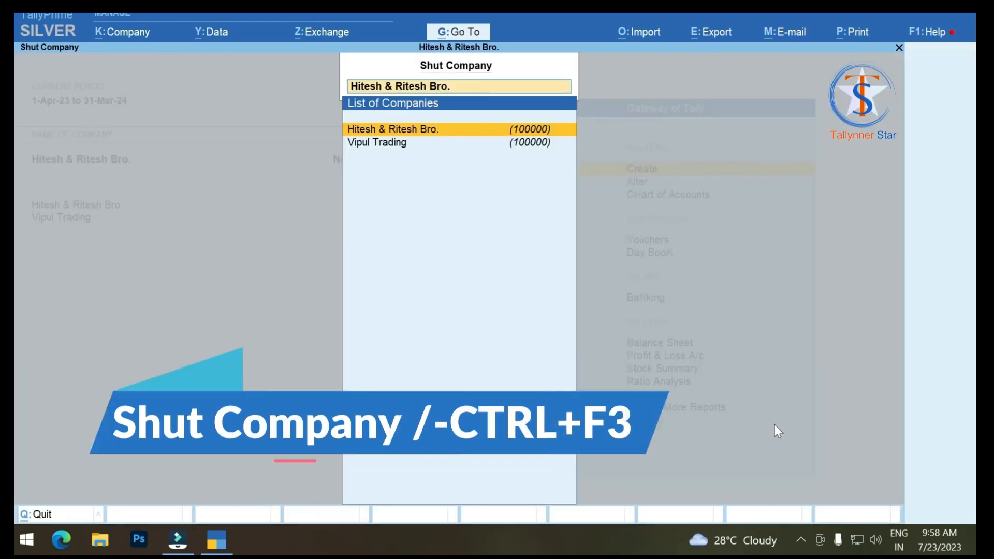
{"action": "key", "text": "Return"}
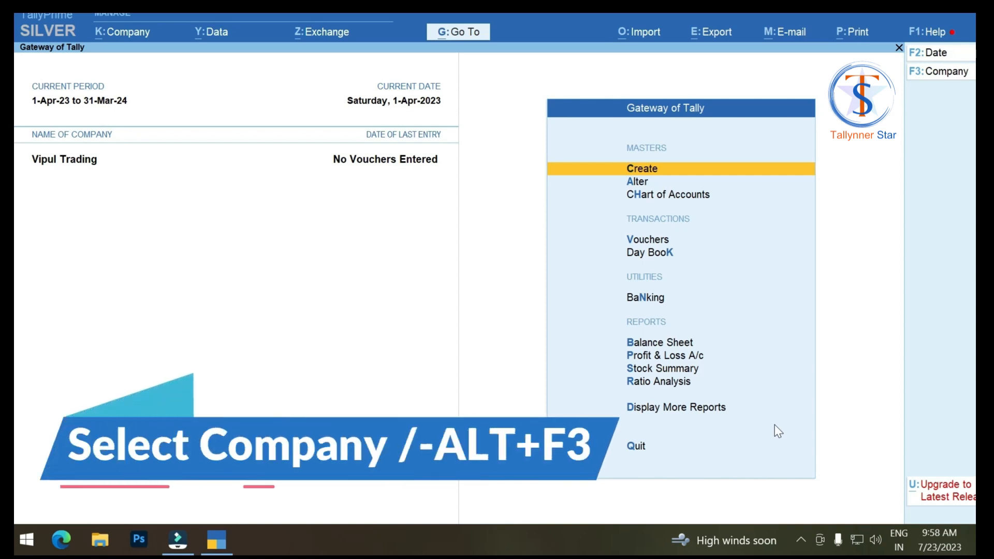
{"action": "key", "text": "alt+F3"}
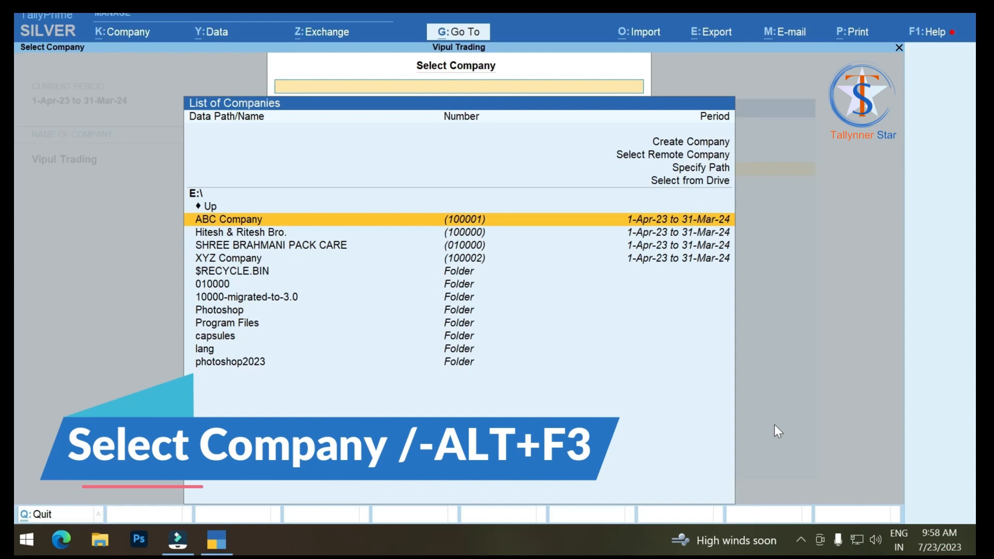
{"action": "key", "text": "Down"}
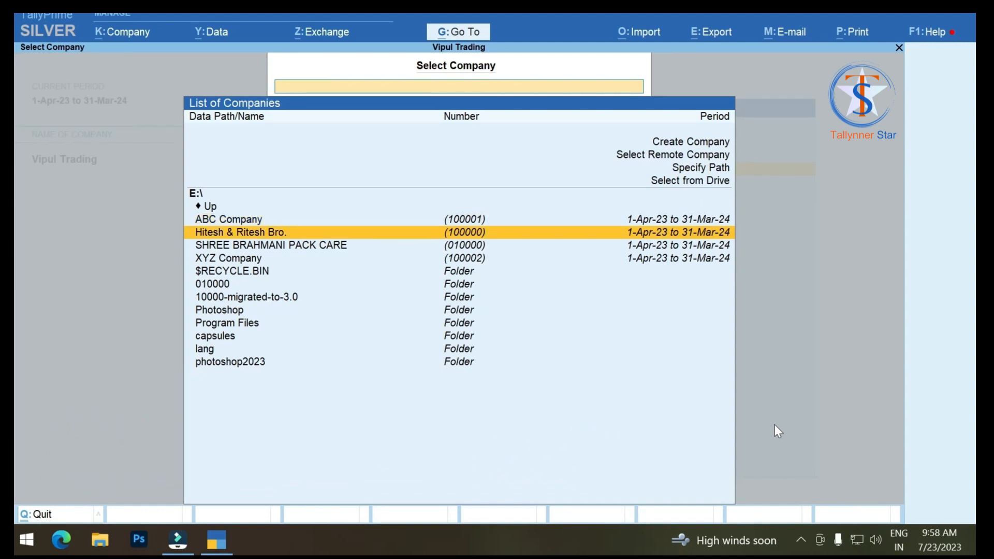
{"action": "key", "text": "Return"}
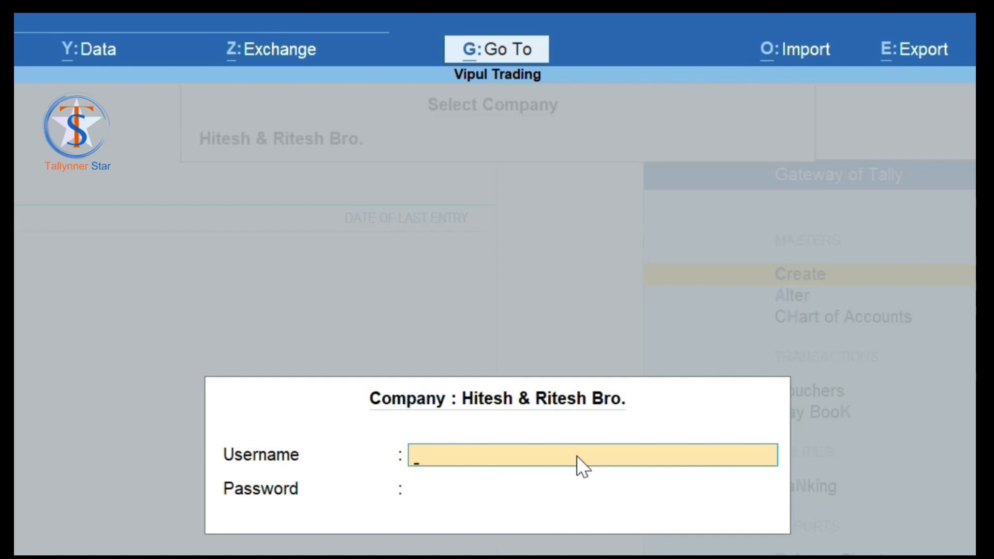
Step: Log in to Hitesh & Ritesh Bro. with the administrator username and password
{"action": "type", "text": "ashok"}
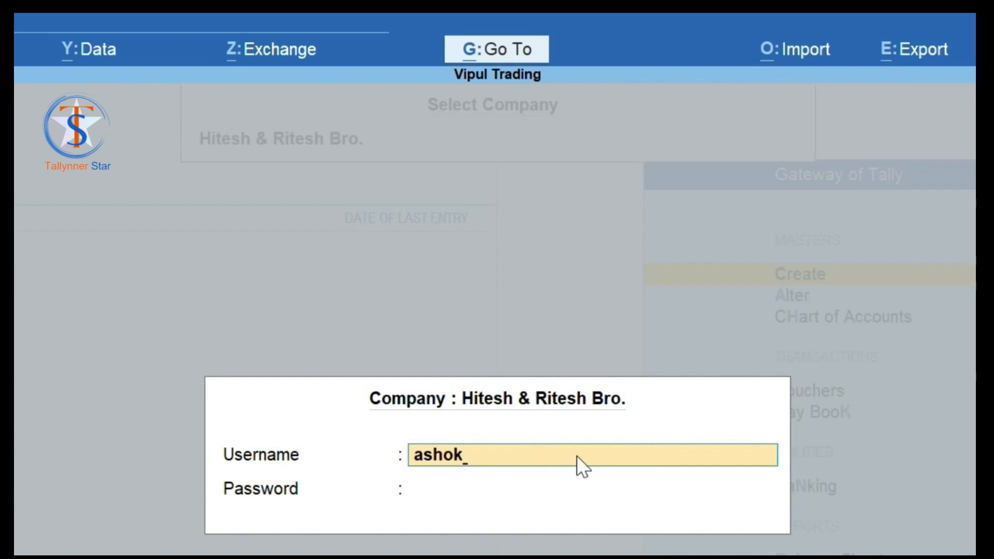
{"action": "key", "text": "Return"}
{"action": "type", "text": "***"}
{"action": "key", "text": "Return"}
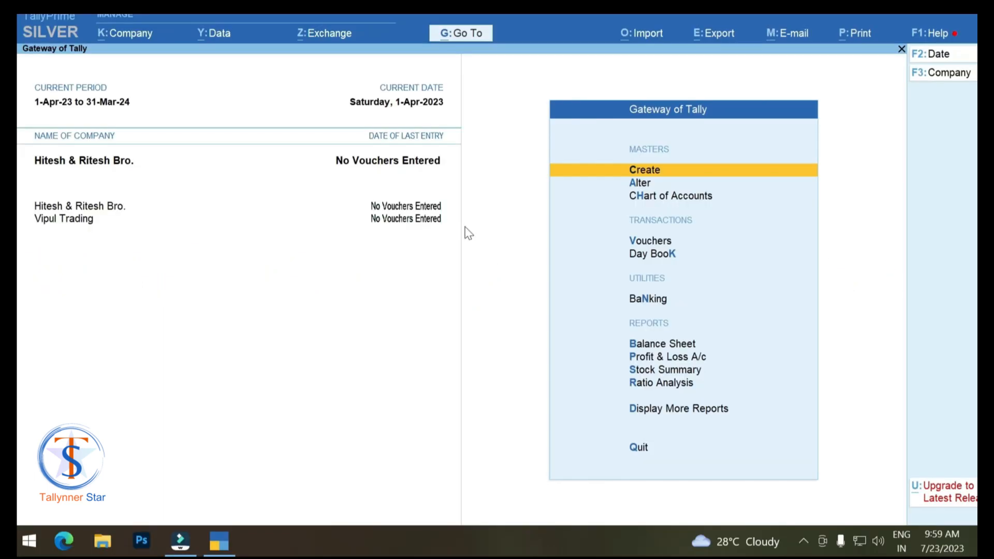
Step: Open the Change Password form for Vipul Trading from the Company menu
{"action": "left_click", "coordinate": [124, 33]}
{"action": "key", "text": "Down"}
{"action": "key", "text": "Down"}
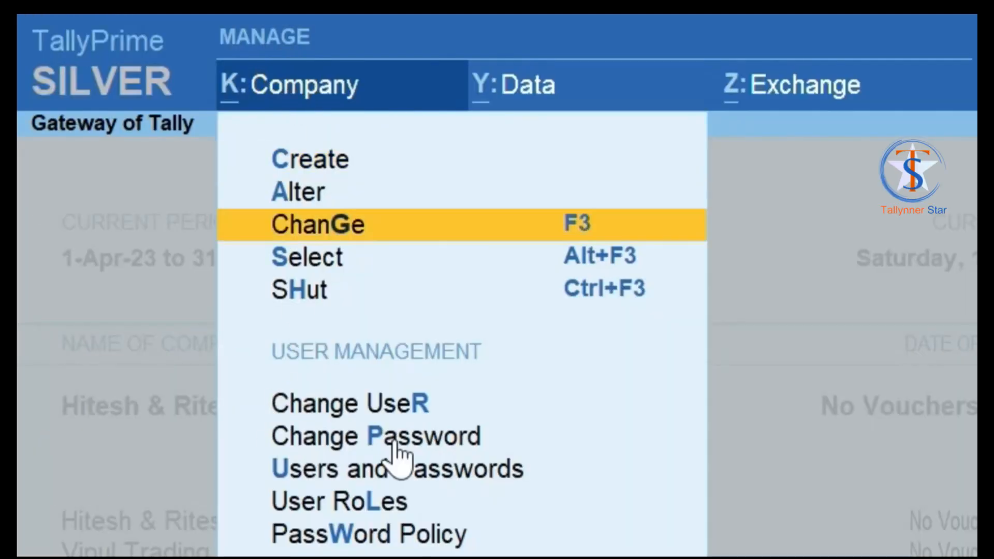
{"action": "key", "text": "Down"}
{"action": "key", "text": "Down"}
{"action": "key", "text": "Down"}
{"action": "key", "text": "Down"}
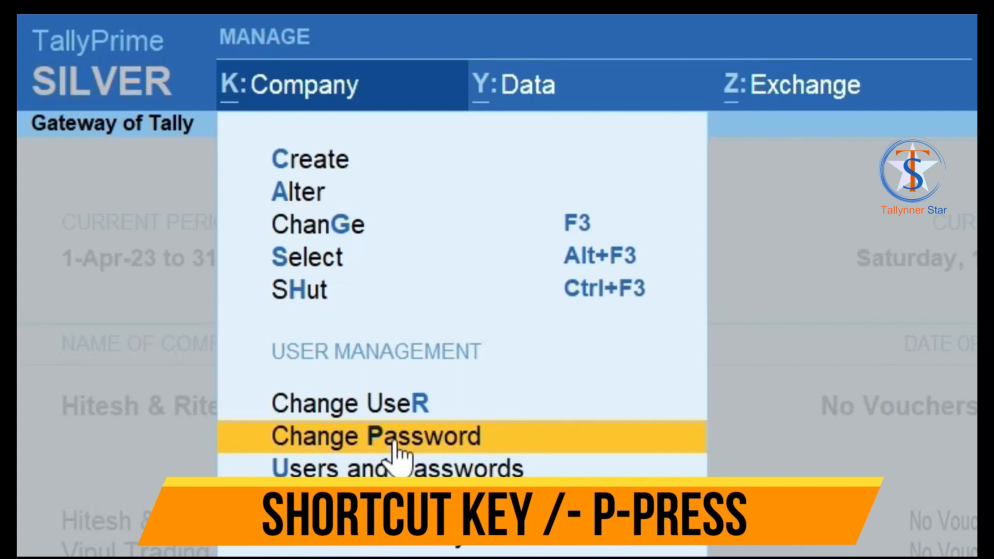
{"action": "key", "text": "p"}
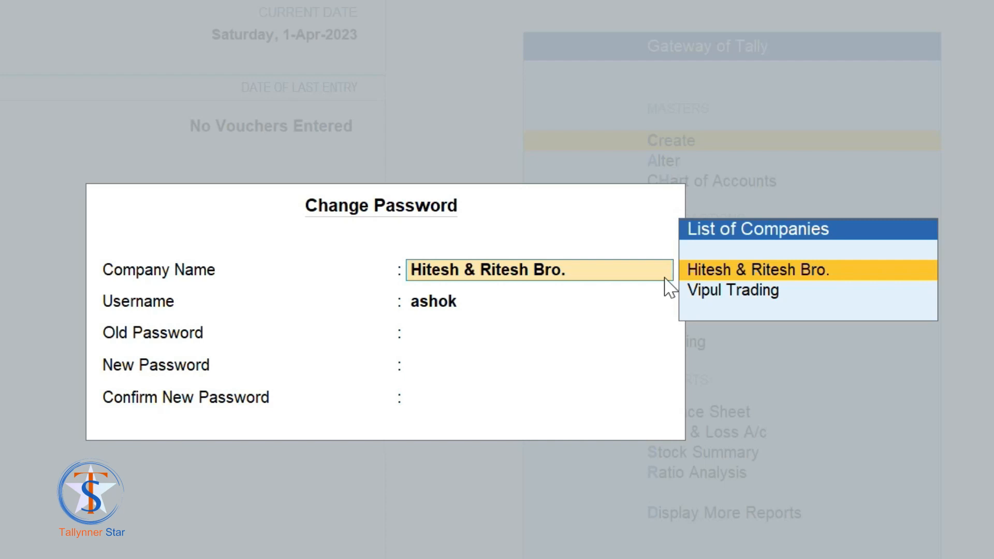
{"action": "key", "text": "Down"}
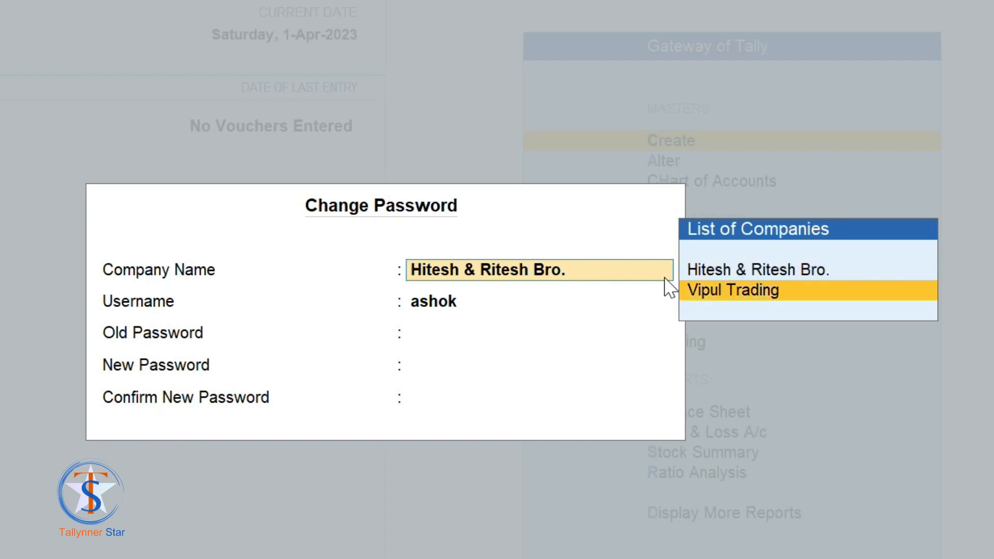
{"action": "key", "text": "Return"}
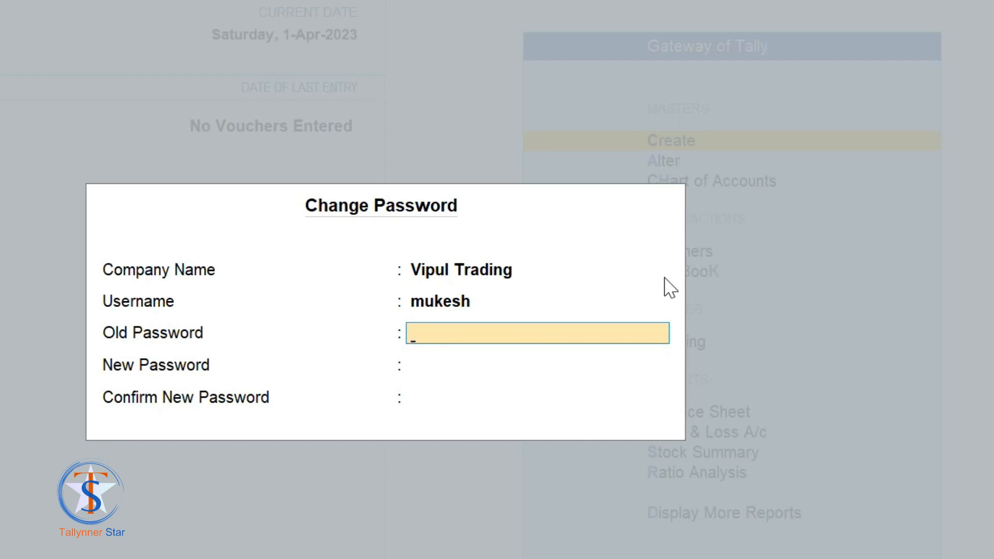
Step: Enter the old password, the new password and its confirmation, and accept the change
{"action": "type", "text": "***"}
{"action": "key", "text": "Return"}
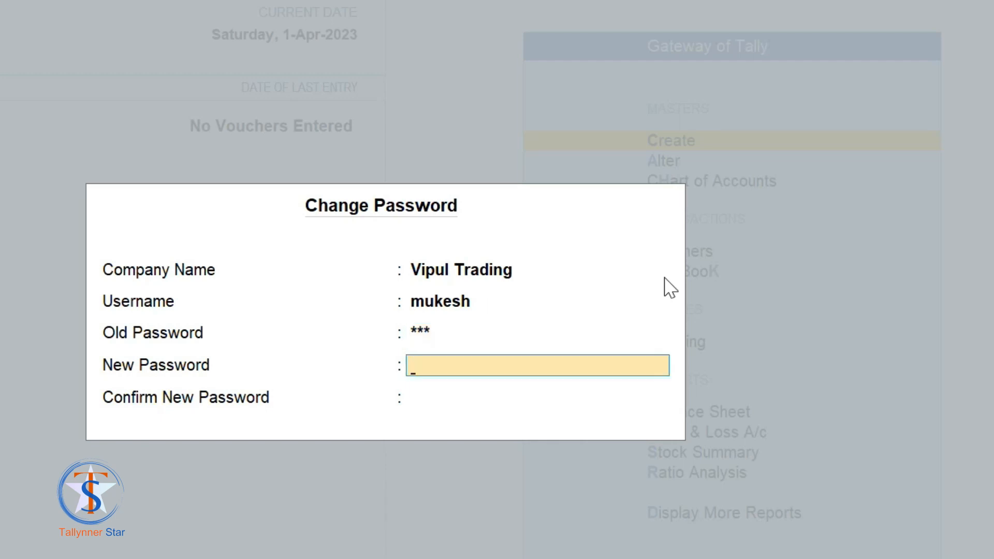
{"action": "type", "text": "***"}
{"action": "key", "text": "Return"}
{"action": "type", "text": "***"}
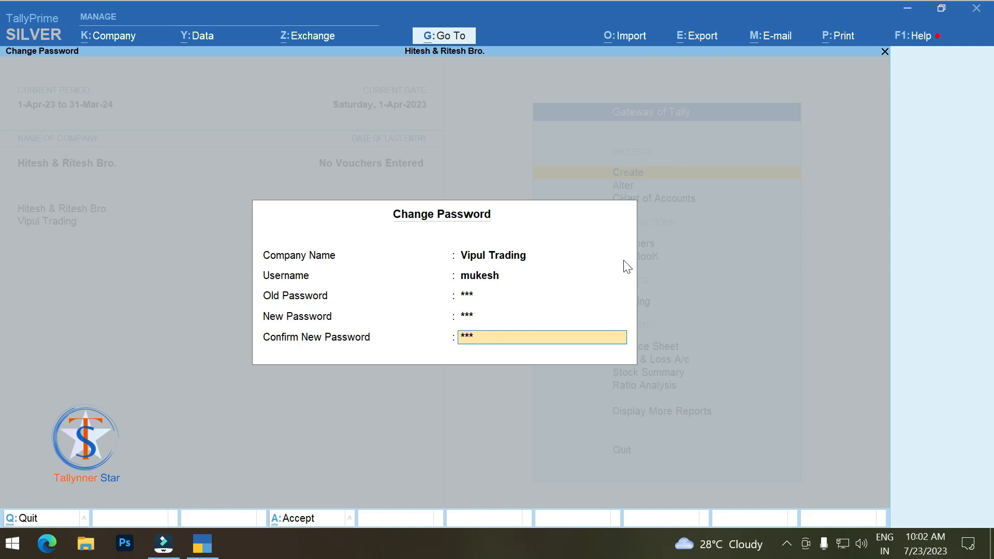
{"action": "key", "text": "Return"}
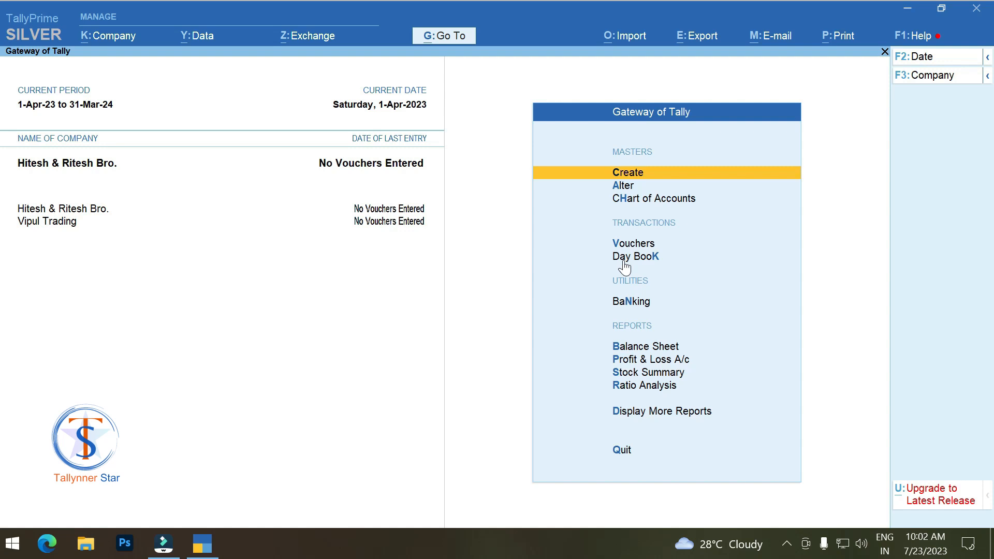
Step: Shut Vipul Trading with Ctrl+F3, then bring up the Select Company list with Alt+F3
{"action": "key", "text": "ctrl+F3"}
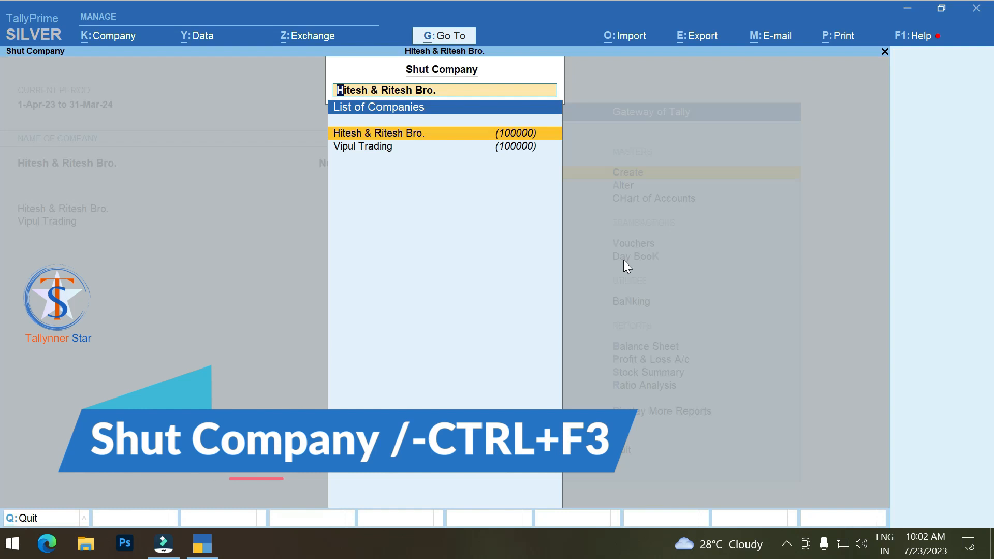
{"action": "key", "text": "Down"}
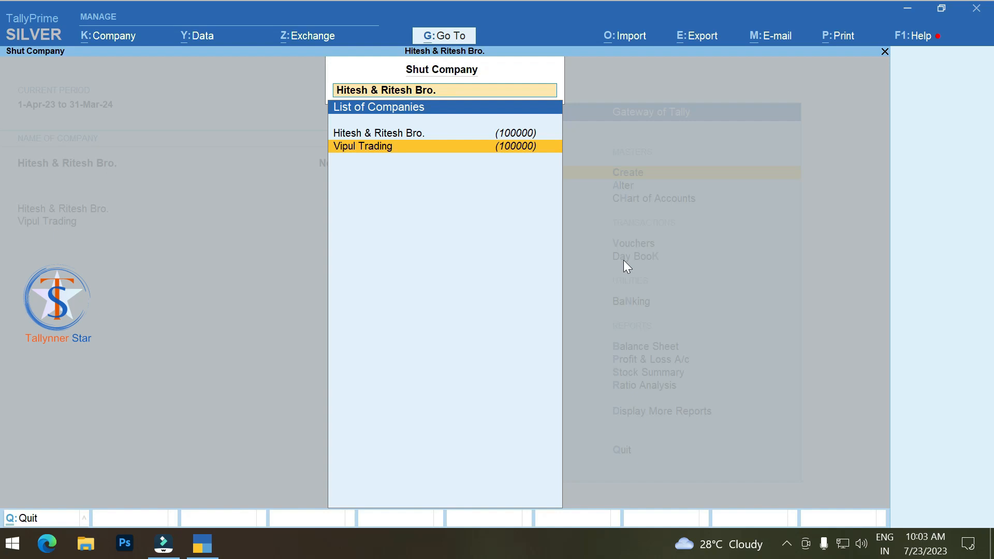
{"action": "key", "text": "Return"}
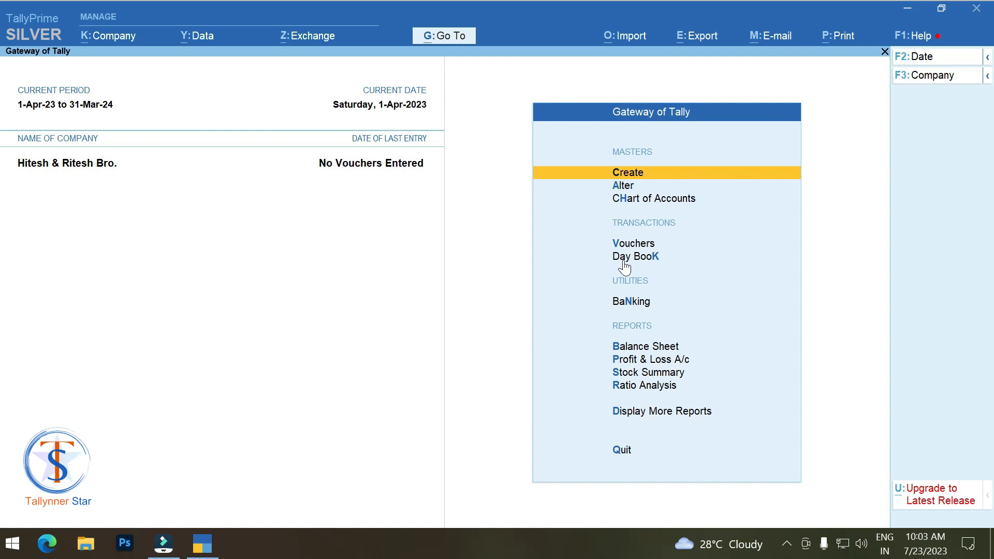
{"action": "key", "text": "alt+F3"}
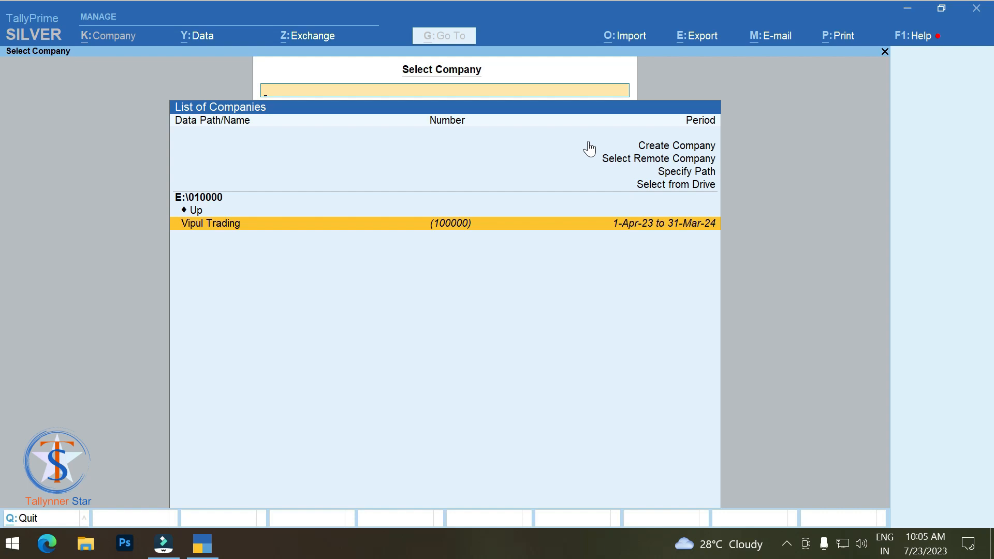
Step: Reopen Vipul Trading and log in with its username and the changed password
{"action": "key", "text": "Return"}
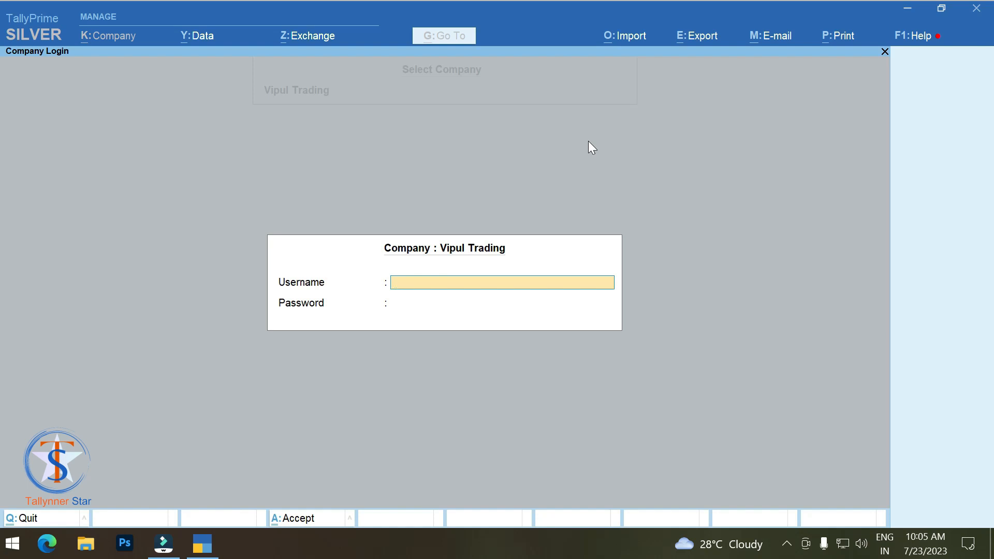
{"action": "type", "text": "mukesh"}
{"action": "key", "text": "Return"}
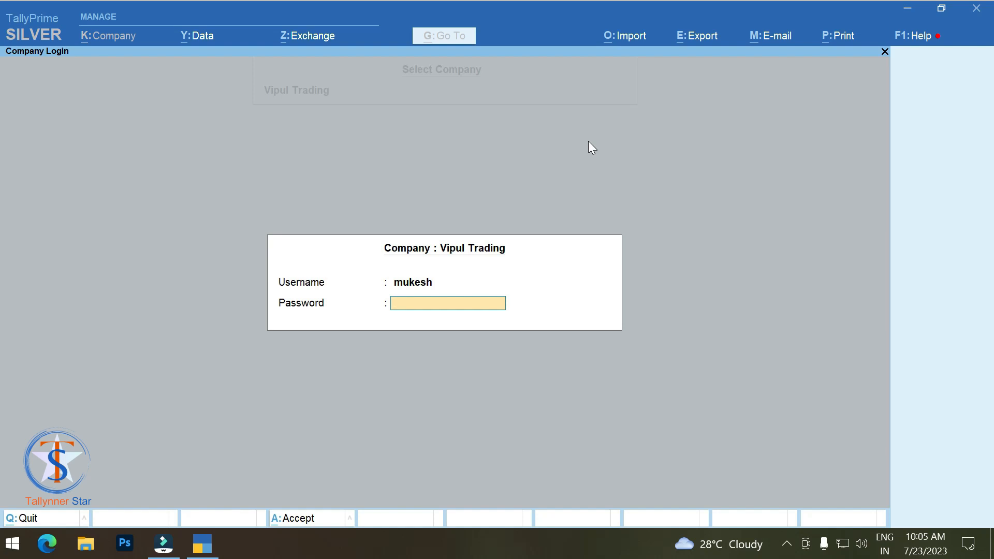
{"action": "type", "text": "**"}
{"action": "key", "text": "Return"}
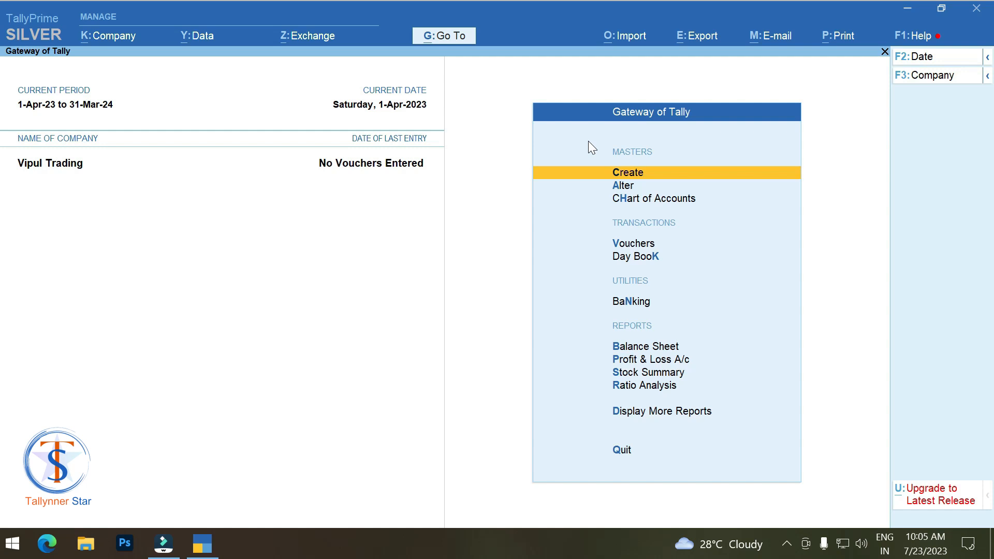
Step: Open the Security and user access settings for Hitesh & Ritesh Bro. from the Company menu
{"action": "key", "text": "Up"}
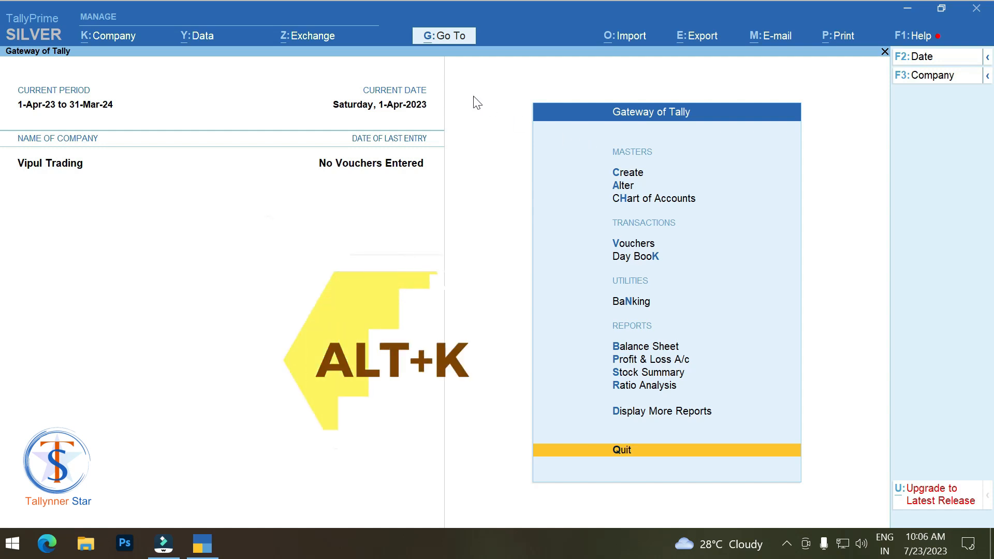
{"action": "left_click", "coordinate": [108, 34]}
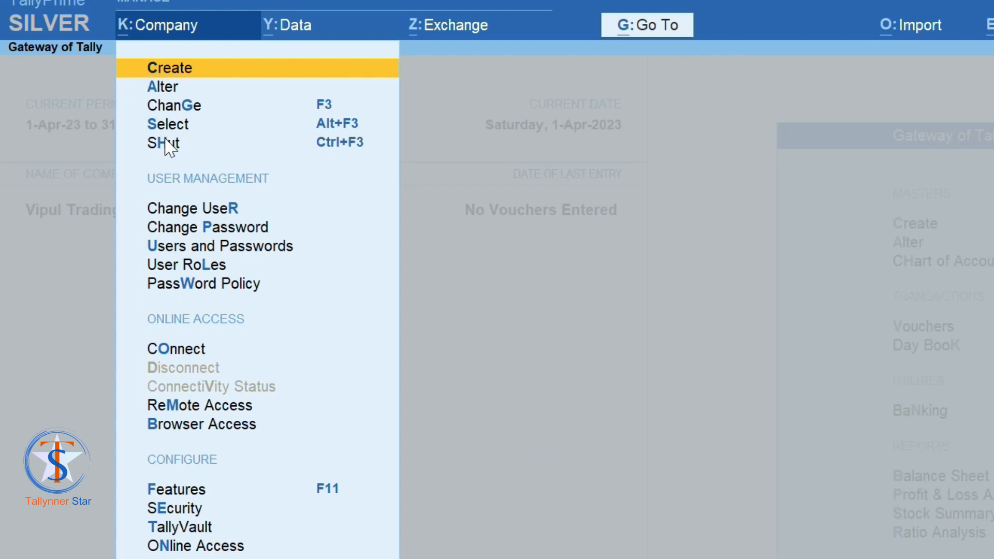
{"action": "scroll", "coordinate": [193, 310], "scroll_direction": "down", "scroll_amount": 8}
{"action": "scroll", "coordinate": [283, 427], "scroll_direction": "down", "scroll_amount": 6}
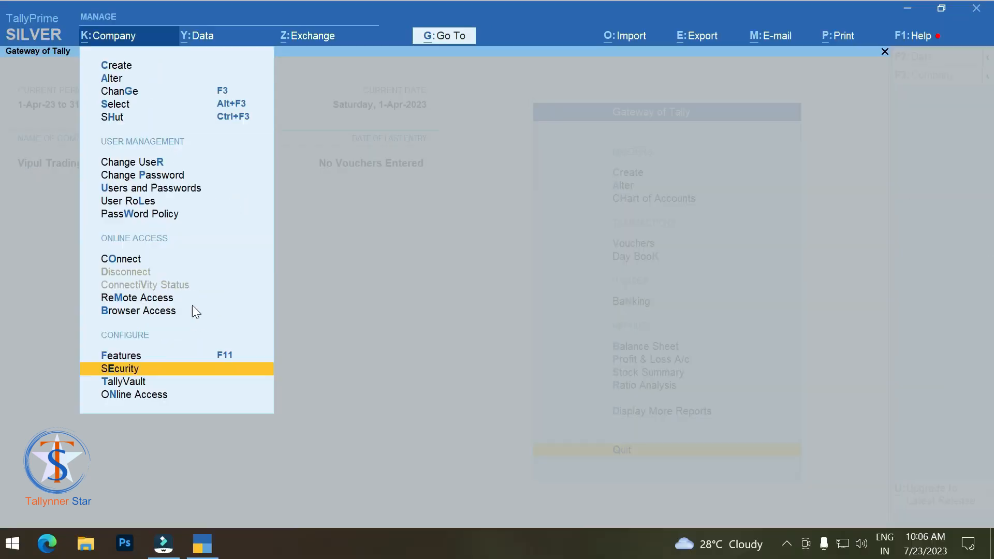
{"action": "key", "text": "Return"}
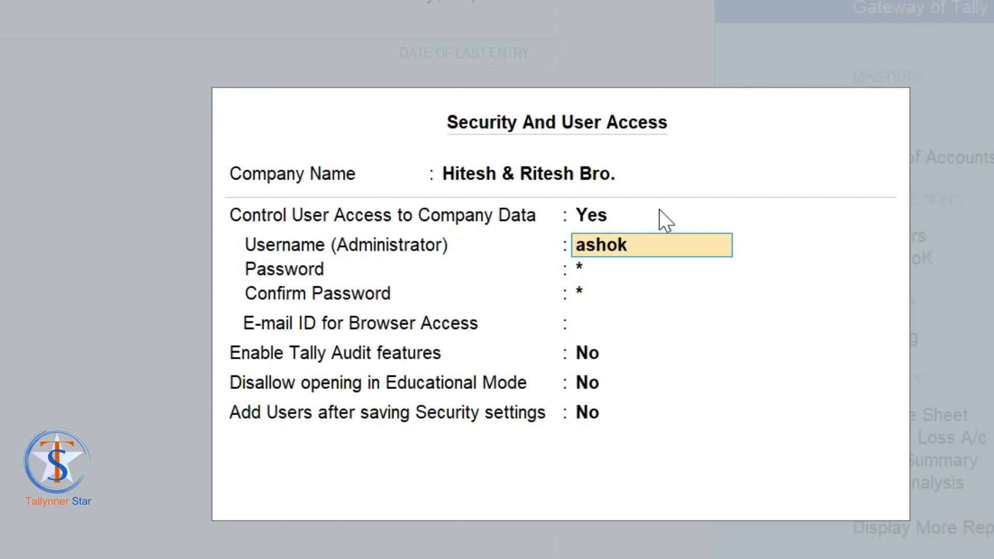
Step: Enter a new administrator username and password, repeat it, and acknowledge the forgotten-password warning
{"action": "type", "text": "ramesh"}
{"action": "key", "text": "Return"}
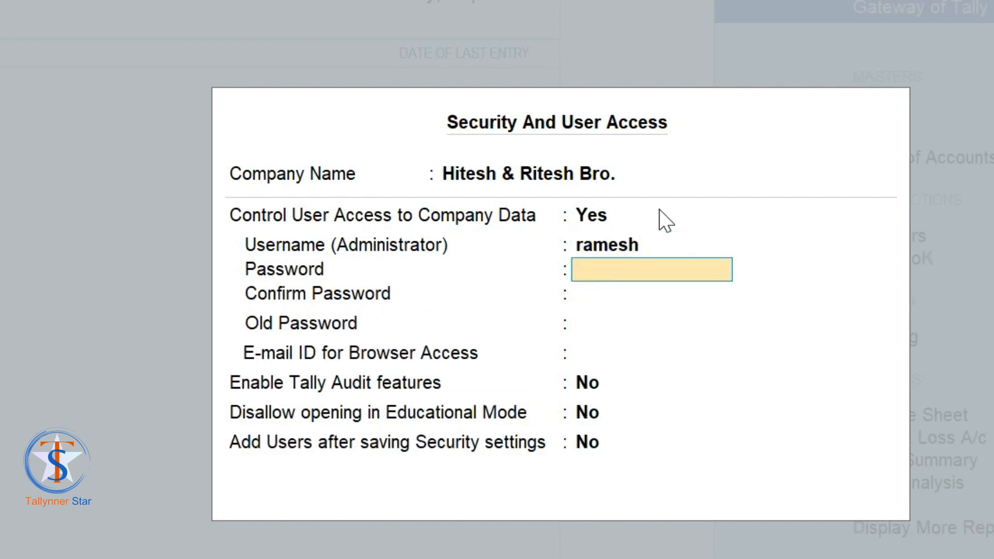
{"action": "type", "text": "***"}
{"action": "key", "text": "Return"}
{"action": "type", "text": "***"}
{"action": "key", "text": "Return"}
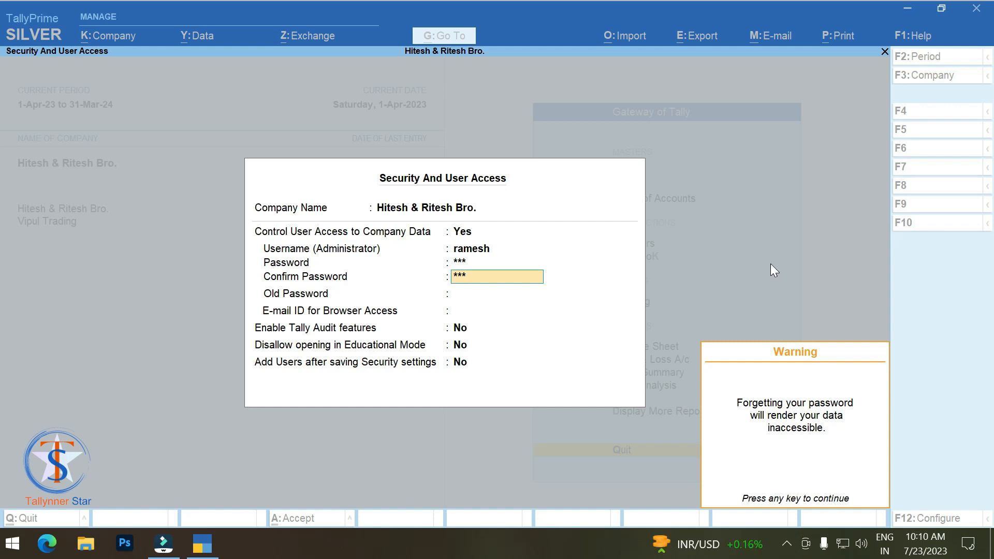
{"action": "key", "text": "Return"}
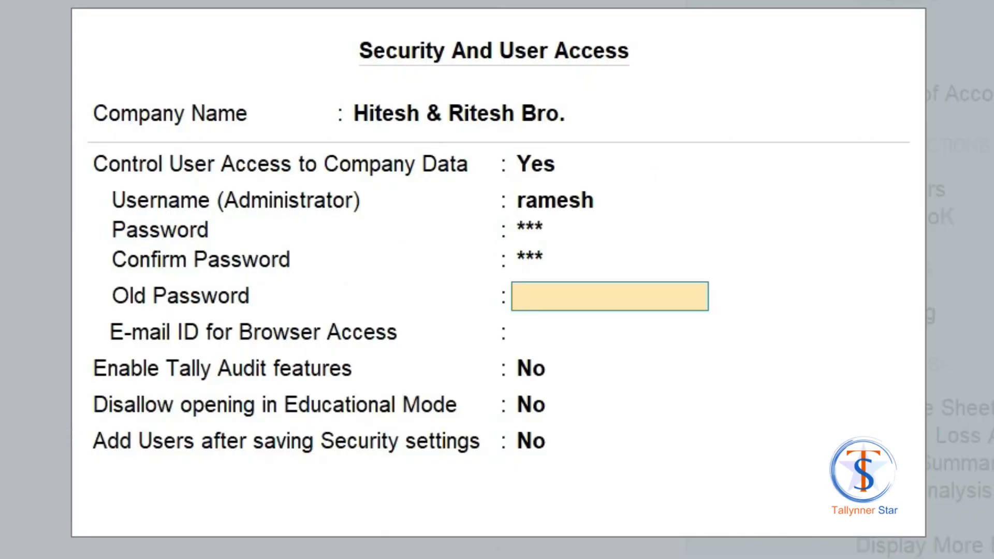
Step: Supply the correct old password, set browser-access E-mail to None, and save with Ctrl+A
{"action": "type", "text": "***"}
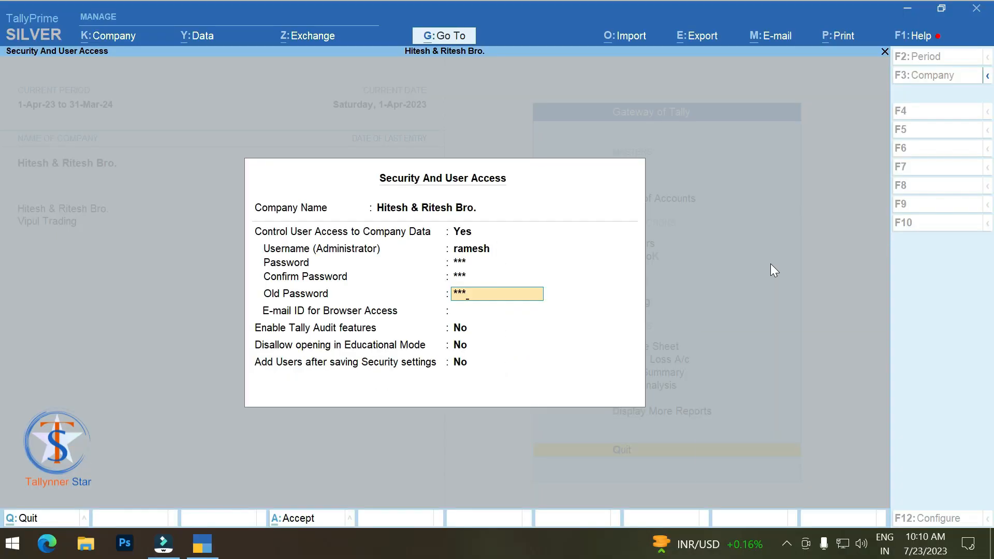
{"action": "key", "text": "Return"}
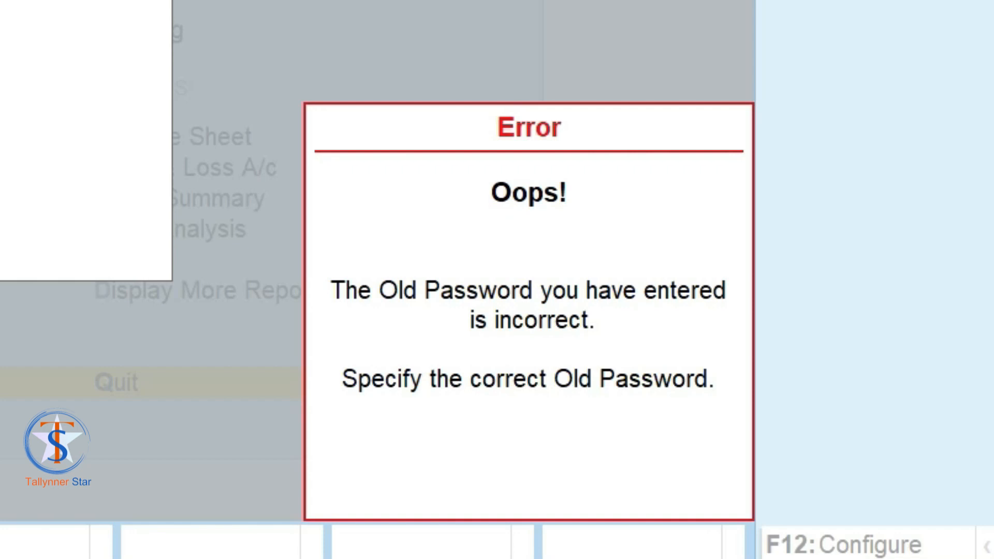
{"action": "key", "text": "Escape"}
{"action": "key", "text": "Return"}
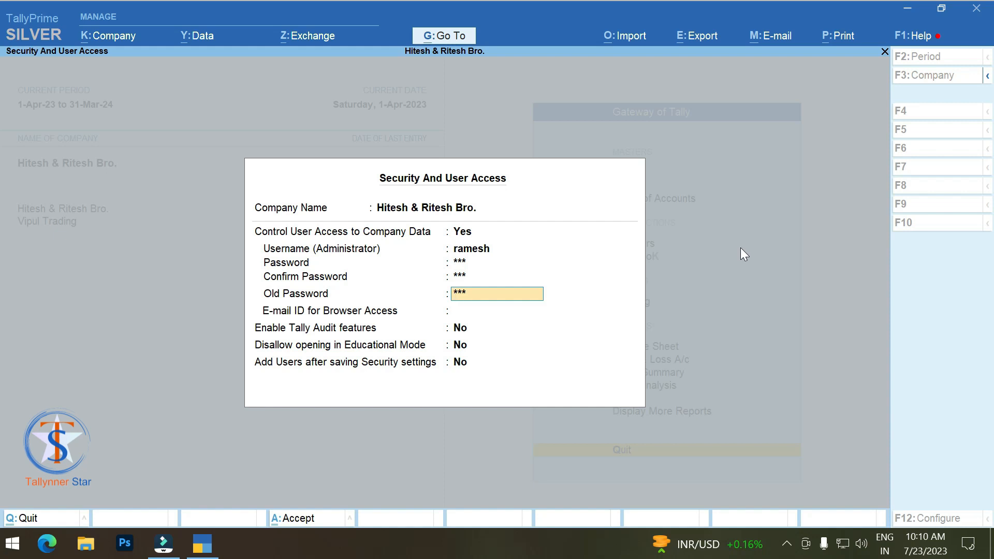
{"action": "type", "text": "1"}
{"action": "key", "text": "Return"}
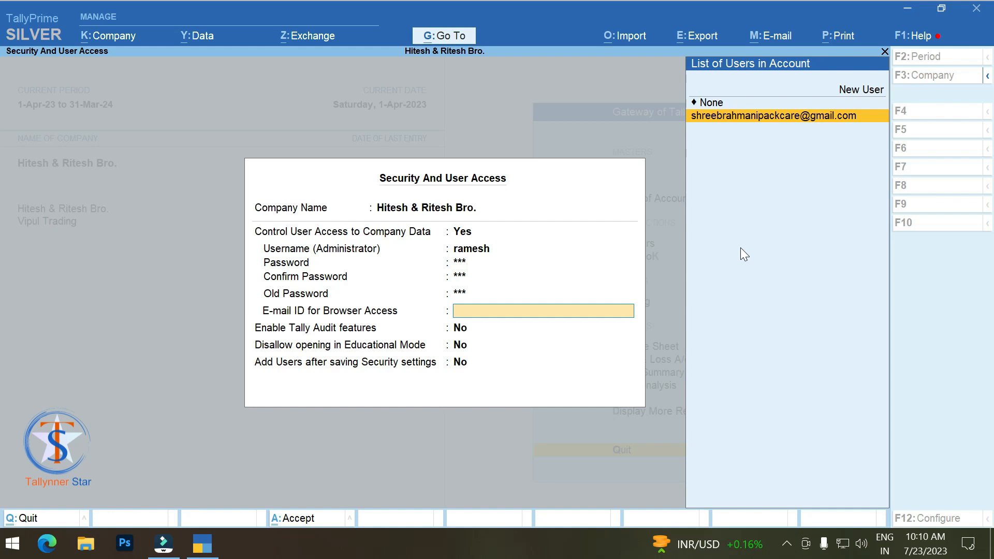
{"action": "key", "text": "Up"}
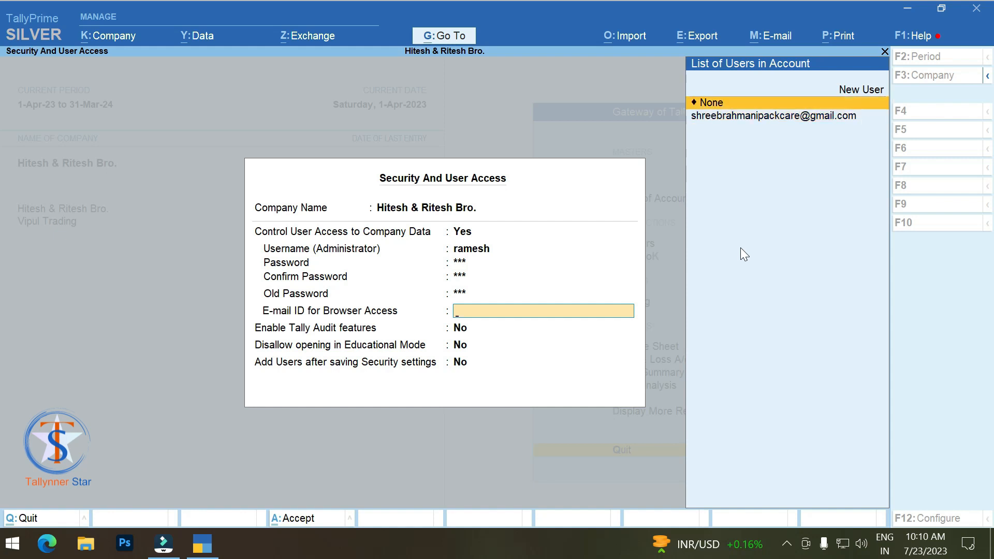
{"action": "key", "text": "Return"}
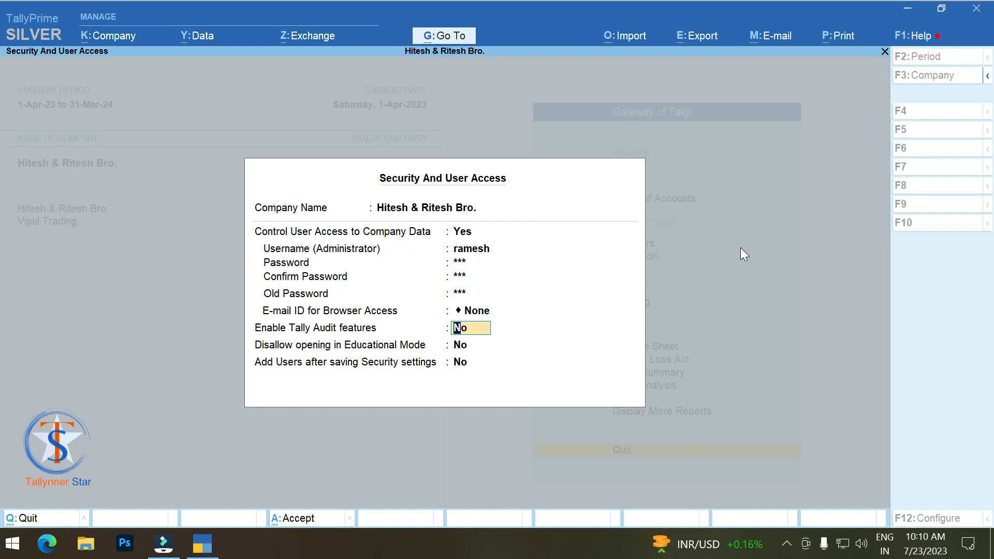
{"action": "key", "text": "ctrl"}
{"action": "key", "text": "ctrl+a"}
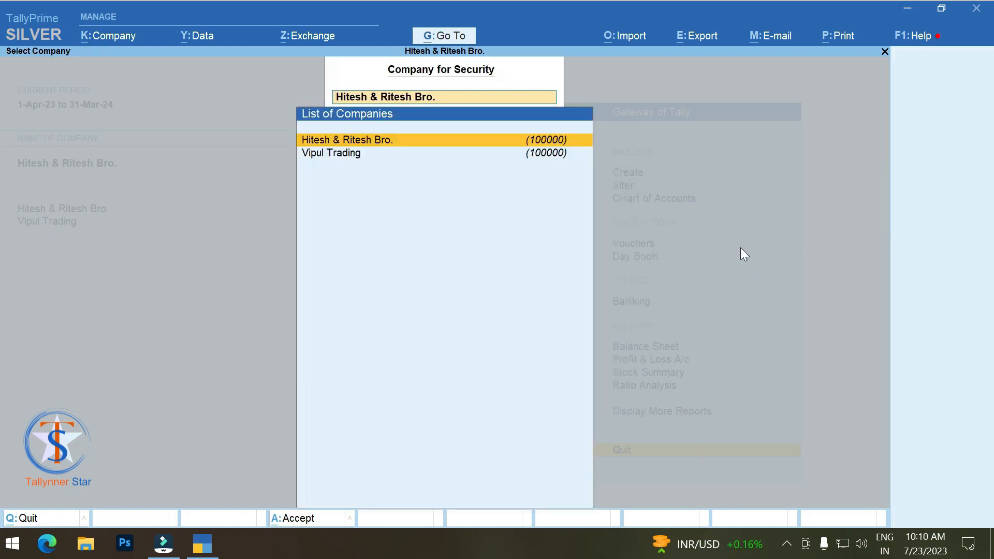
{"action": "key", "text": "Return"}
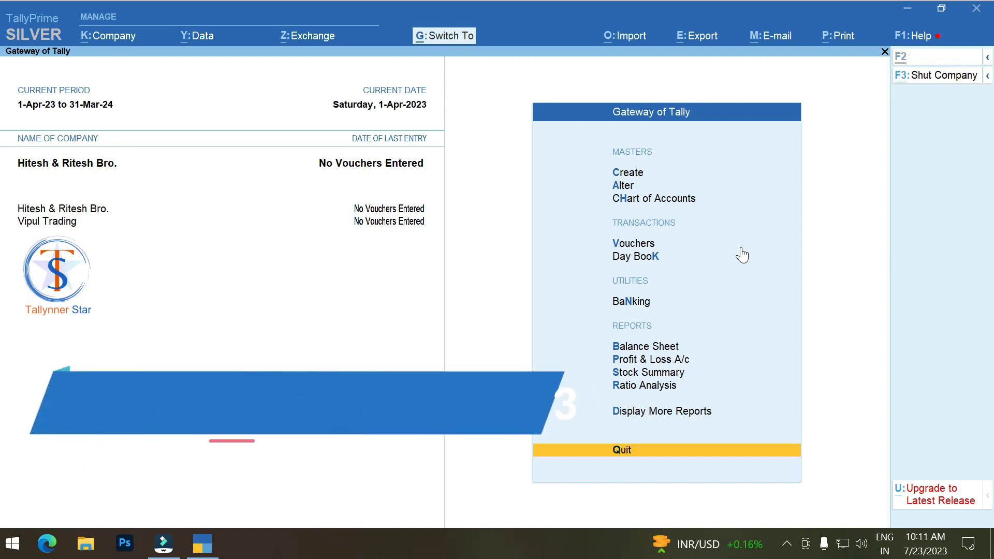
Step: Shut Hitesh & Ritesh Bro. with Ctrl+F3 and reopen it from the Alt+F3 company list
{"action": "key", "text": "ctrl+F3"}
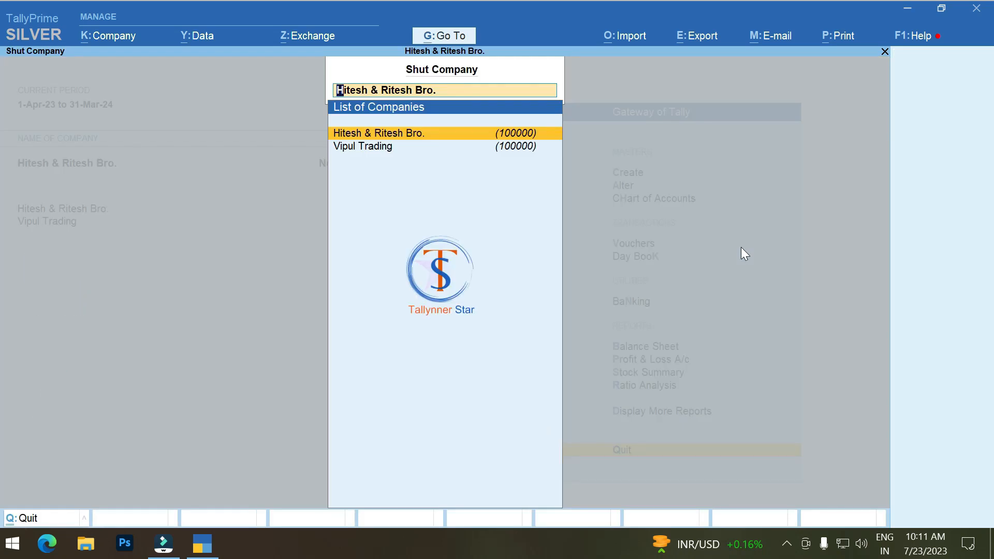
{"action": "key", "text": "Return"}
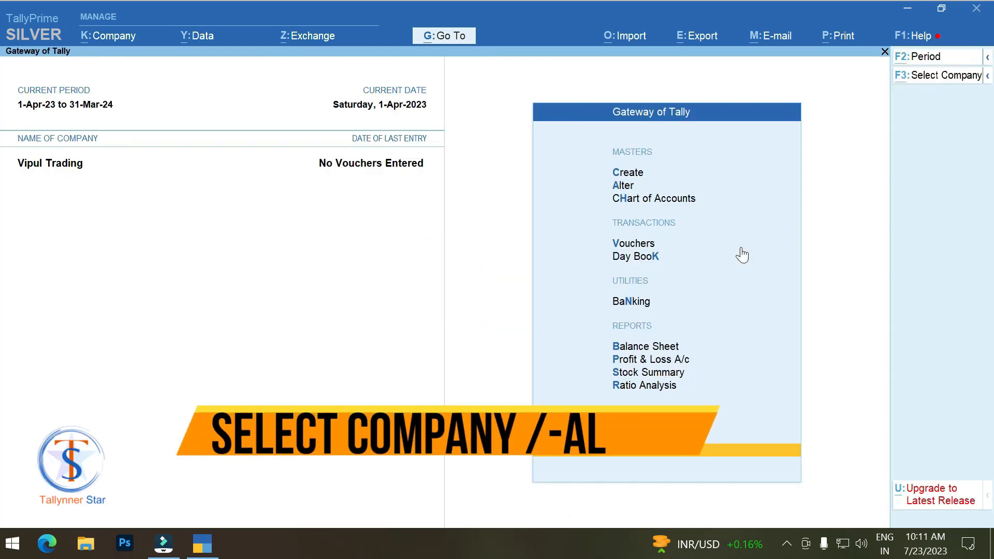
{"action": "key", "text": "alt+F3"}
{"action": "key", "text": "Down"}
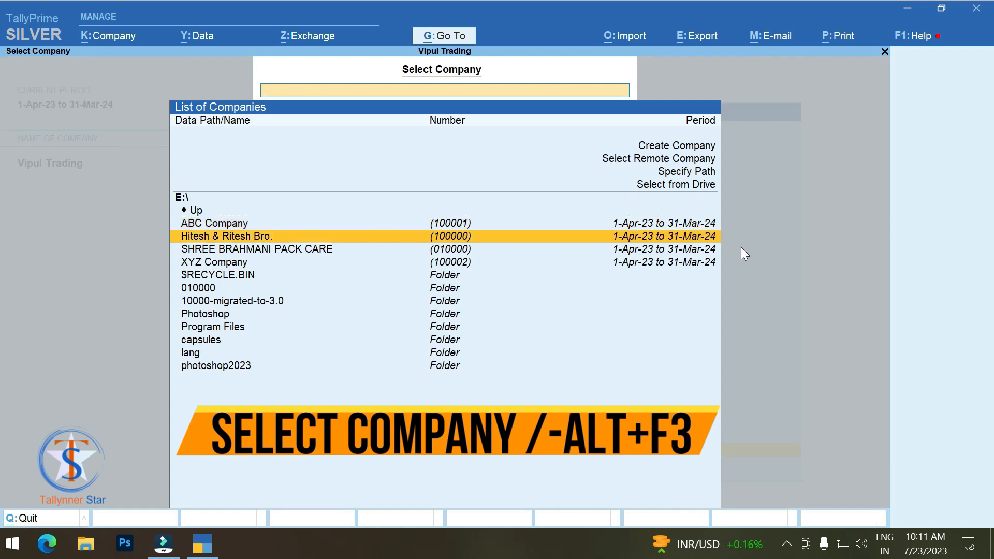
{"action": "key", "text": "Return"}
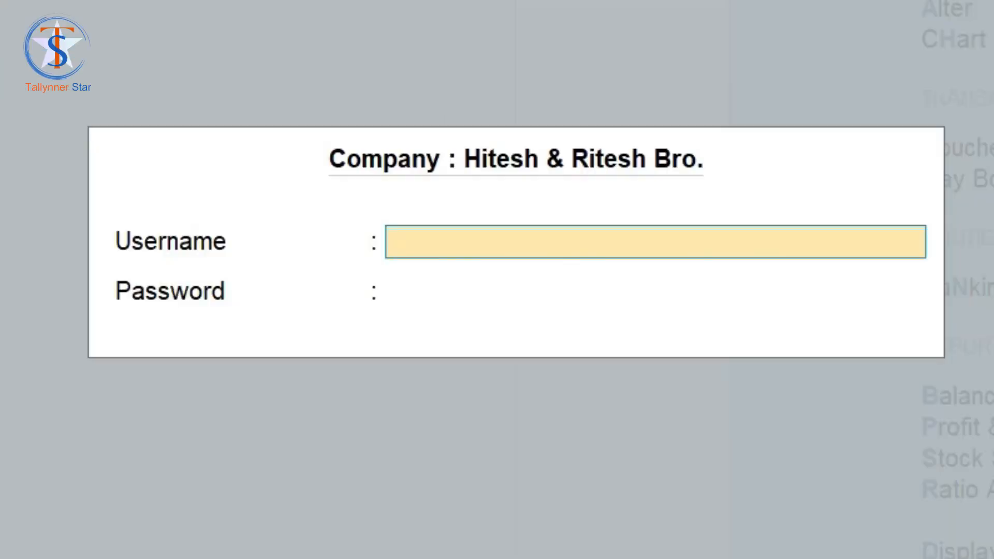
Step: Log in to Hitesh & Ritesh Bro. with the new administrator username and password
{"action": "type", "text": "ramesh"}
{"action": "key", "text": "Return"}
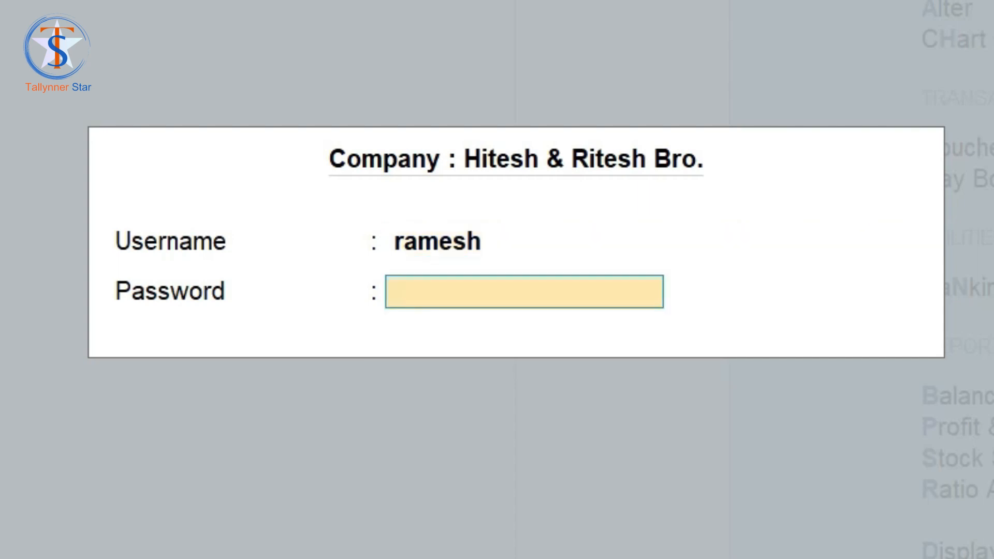
{"action": "type", "text": "***"}
{"action": "key", "text": "Return"}
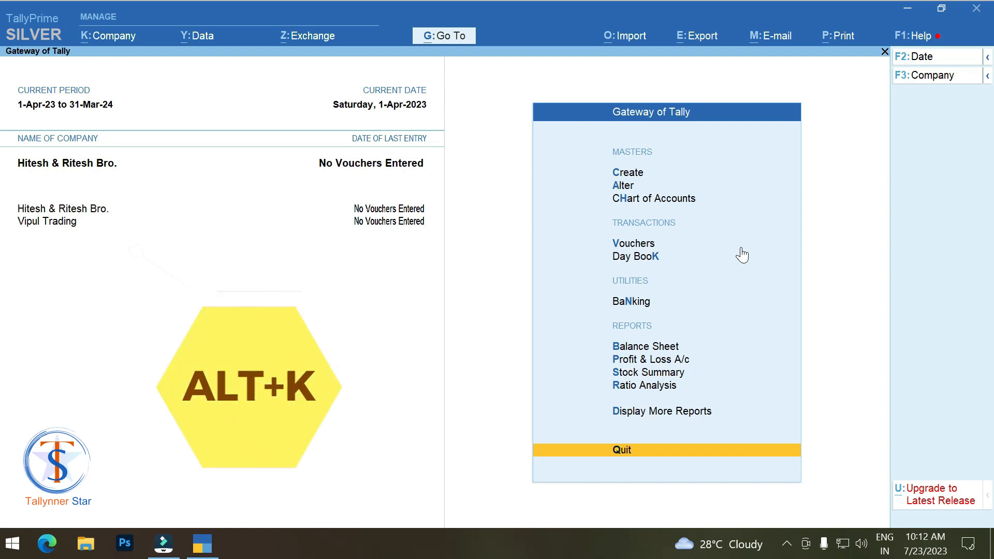
Step: Open Security from the Company menu and pick Hitesh & Ritesh Bro. from the company list
{"action": "left_click", "coordinate": [100, 36]}
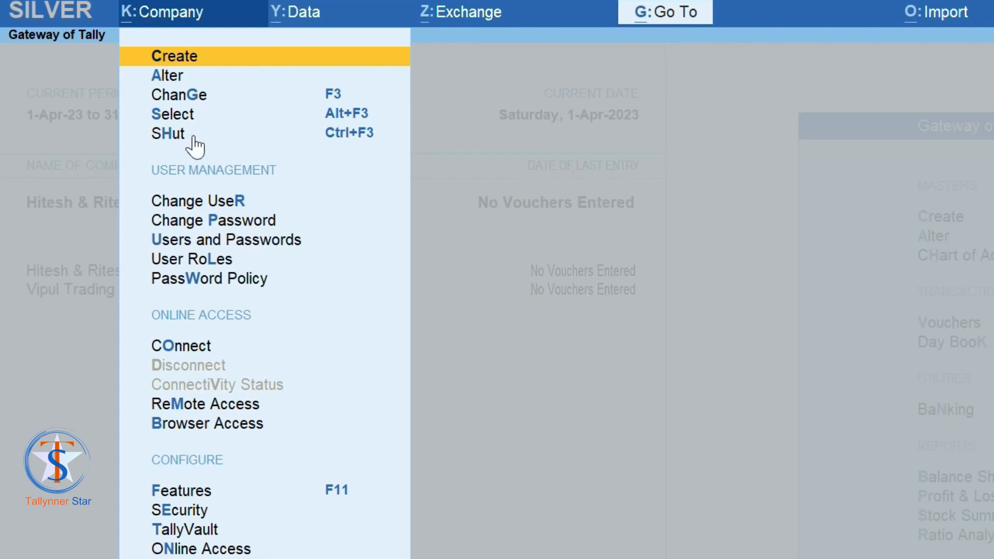
{"action": "key", "text": "Down"}
{"action": "key", "text": "Down"}
{"action": "key", "text": "Down"}
{"action": "key", "text": "Down"}
{"action": "key", "text": "Down"}
{"action": "key", "text": "Down"}
{"action": "key", "text": "Down"}
{"action": "key", "text": "Down"}
{"action": "key", "text": "Down"}
{"action": "key", "text": "Down"}
{"action": "key", "text": "Down"}
{"action": "key", "text": "Down"}
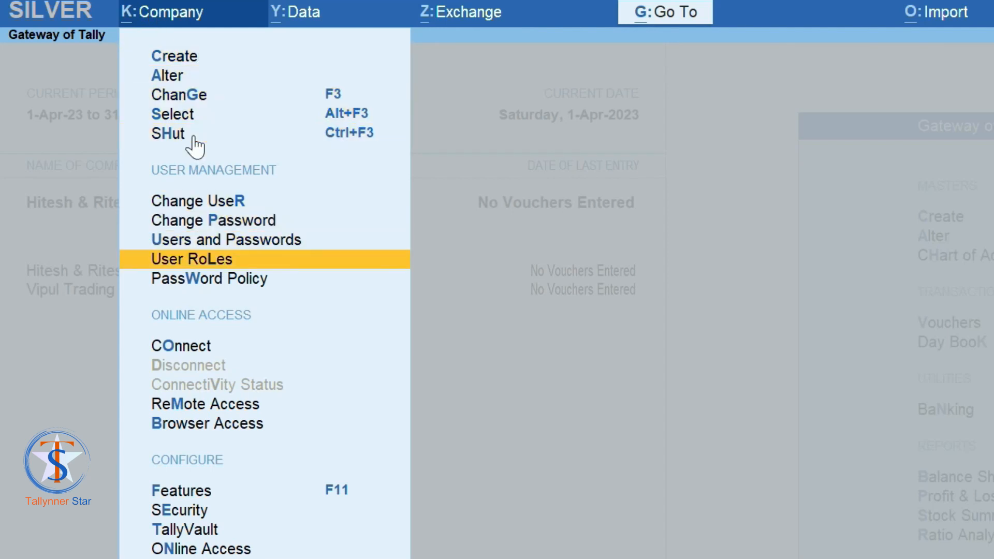
{"action": "key", "text": "Down"}
{"action": "key", "text": "Down"}
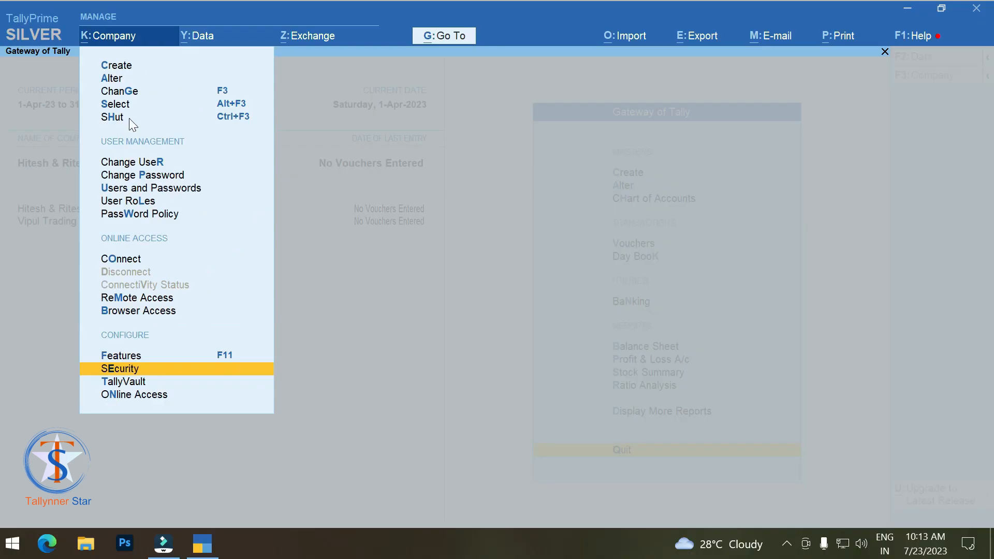
{"action": "key", "text": "Return"}
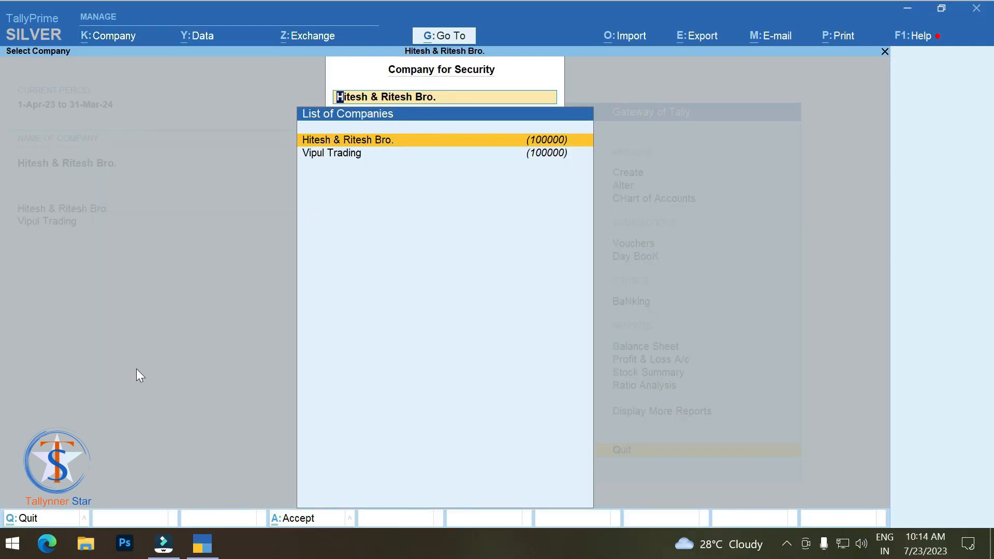
{"action": "left_click", "coordinate": [424, 139]}
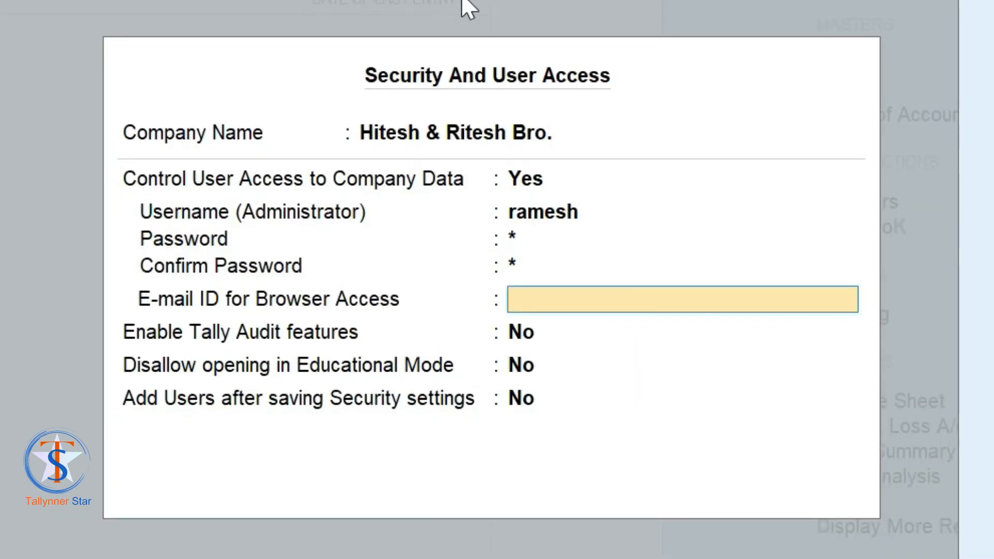
Step: Set Control User Access to No for Hitesh & Ritesh Bro., confirm with the admin password, and accept
{"action": "key", "text": "Up"}
{"action": "key", "text": "Up"}
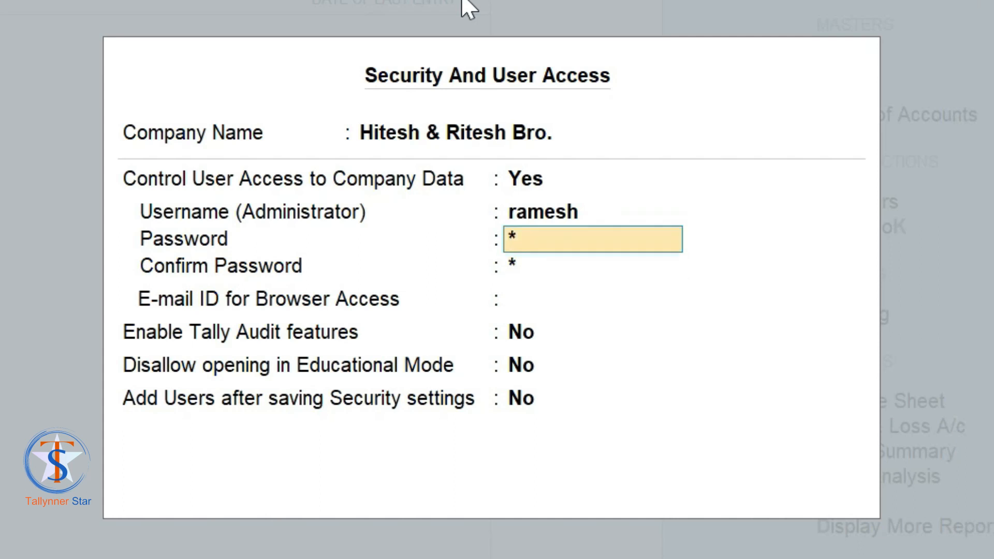
{"action": "key", "text": "Up"}
{"action": "key", "text": "Up"}
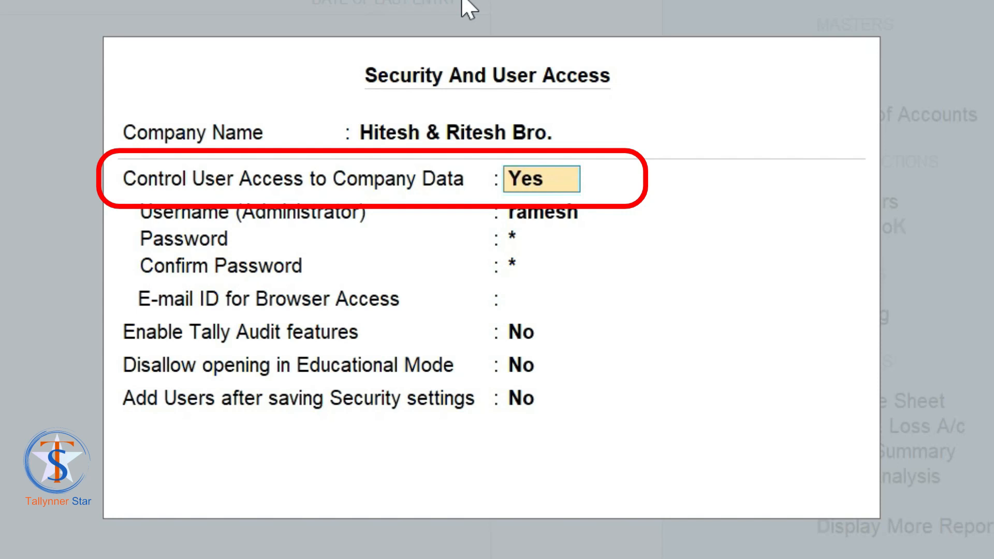
{"action": "type", "text": "n"}
{"action": "key", "text": "Return"}
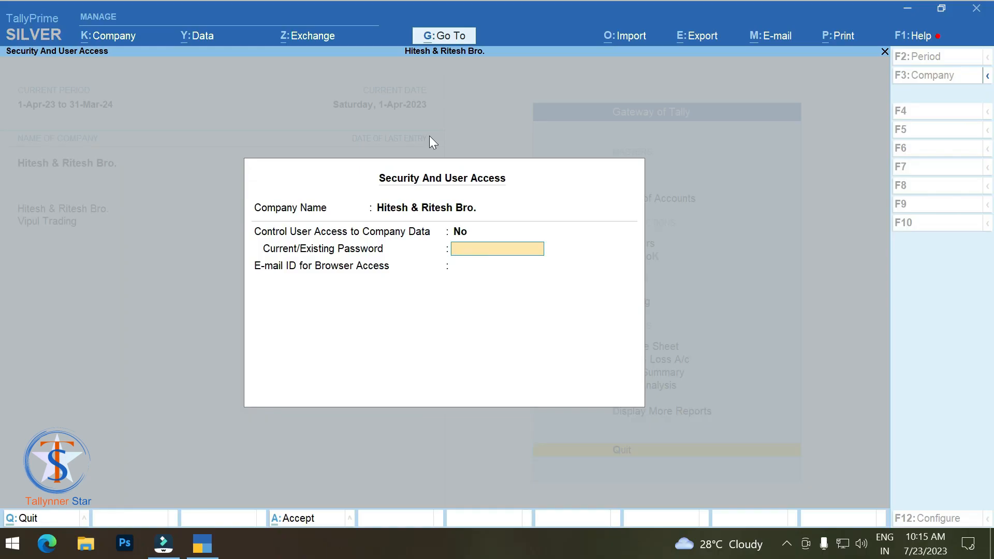
{"action": "type", "text": "***"}
{"action": "key", "text": "Return"}
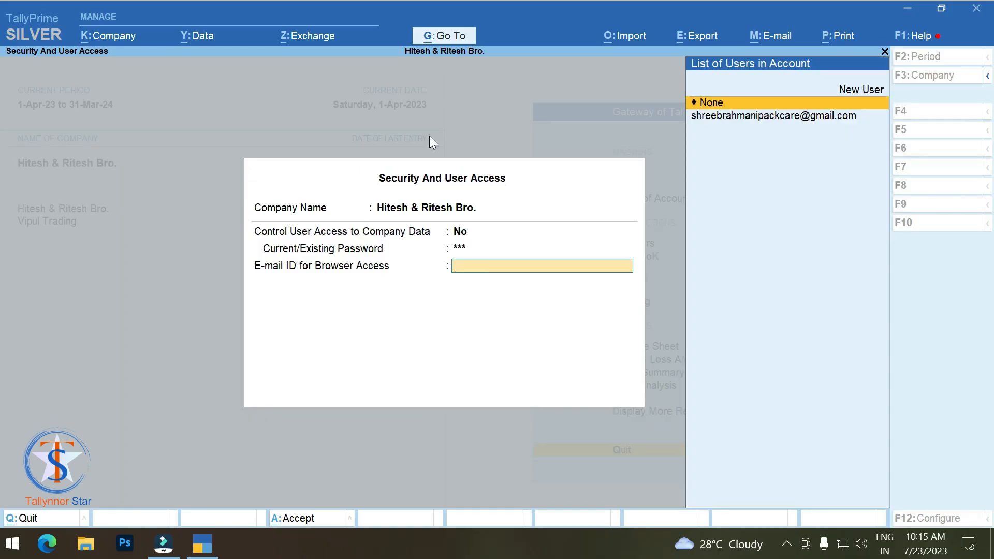
{"action": "key", "text": "Return"}
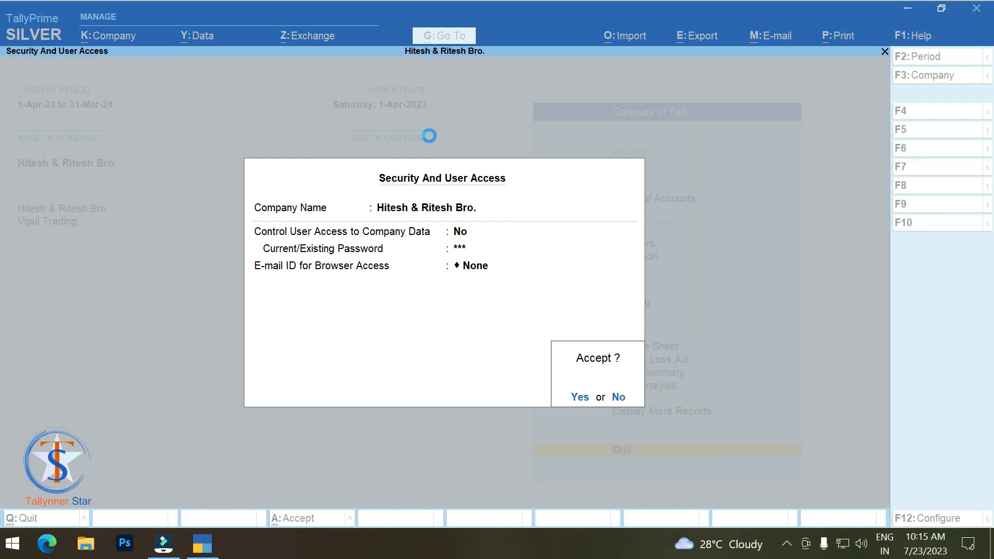
{"action": "key", "text": "Return"}
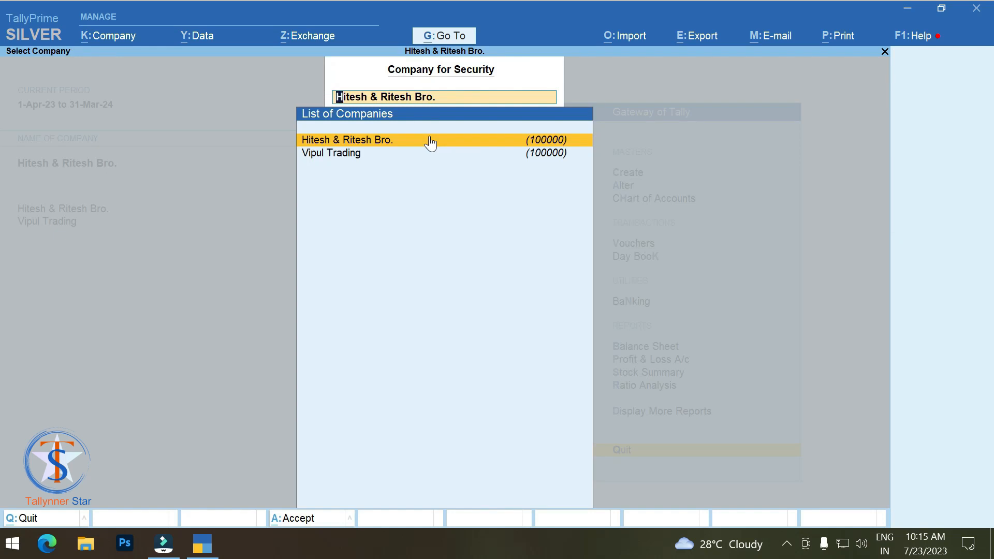
Step: Set Vipul Trading's Control User Access to No, enter its password, choose E-mail None, and accept
{"action": "key", "text": "Down"}
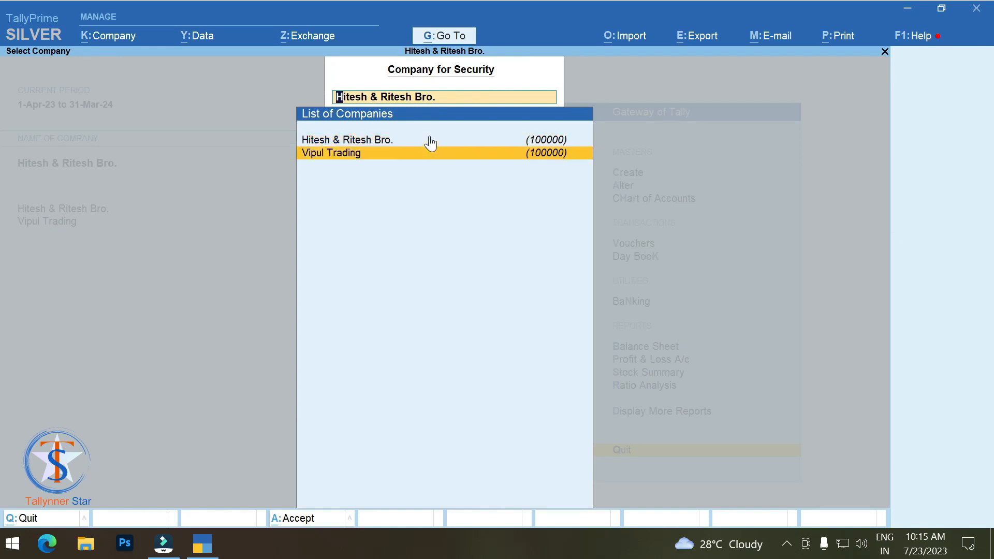
{"action": "key", "text": "Return"}
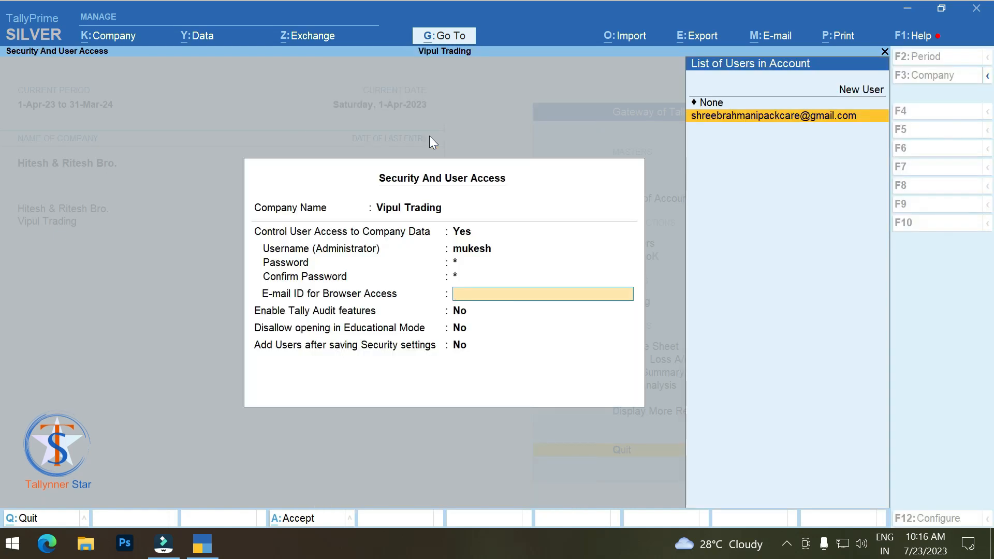
{"action": "key", "text": "Up"}
{"action": "key", "text": "Up"}
{"action": "key", "text": "Up"}
{"action": "key", "text": "Up"}
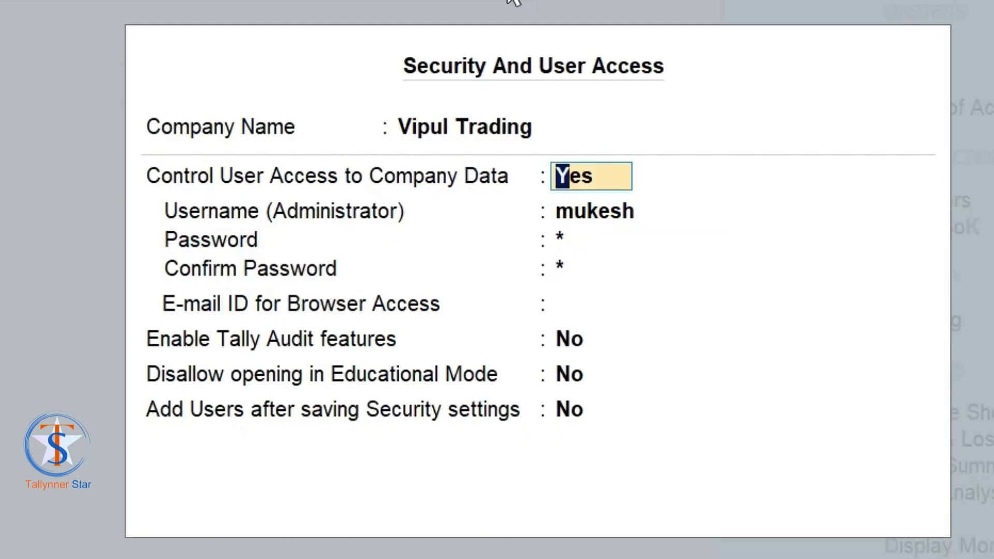
{"action": "type", "text": "n"}
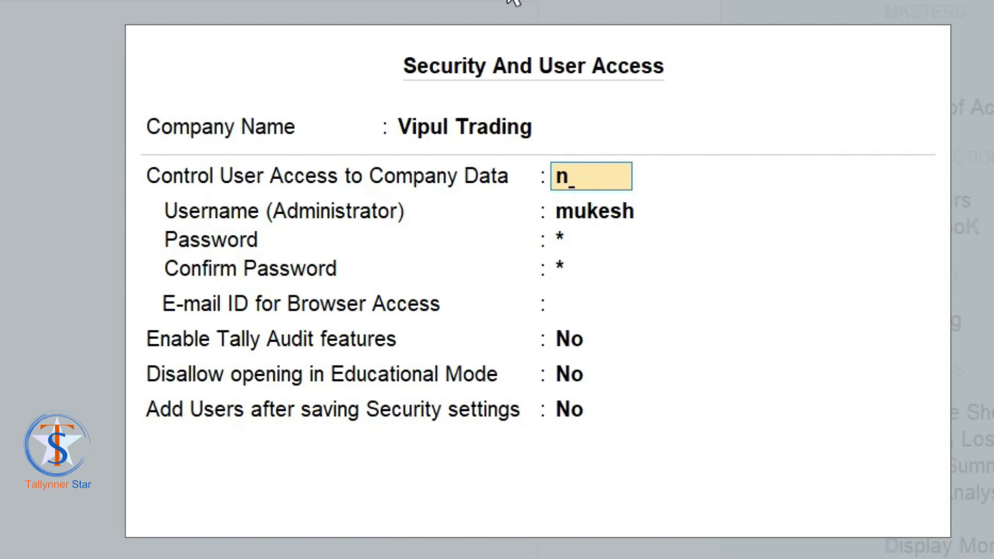
{"action": "key", "text": "Return"}
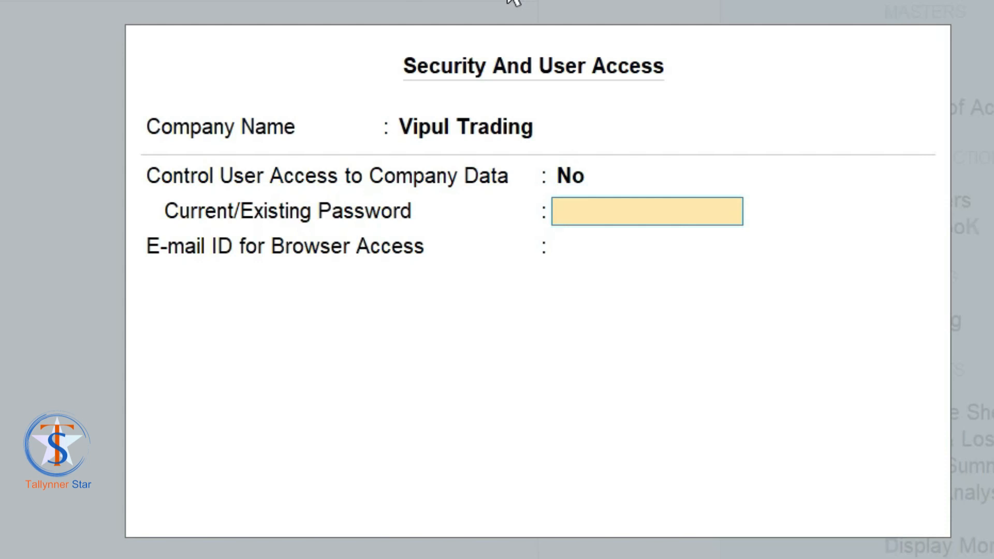
{"action": "type", "text": "123"}
{"action": "key", "text": "Return"}
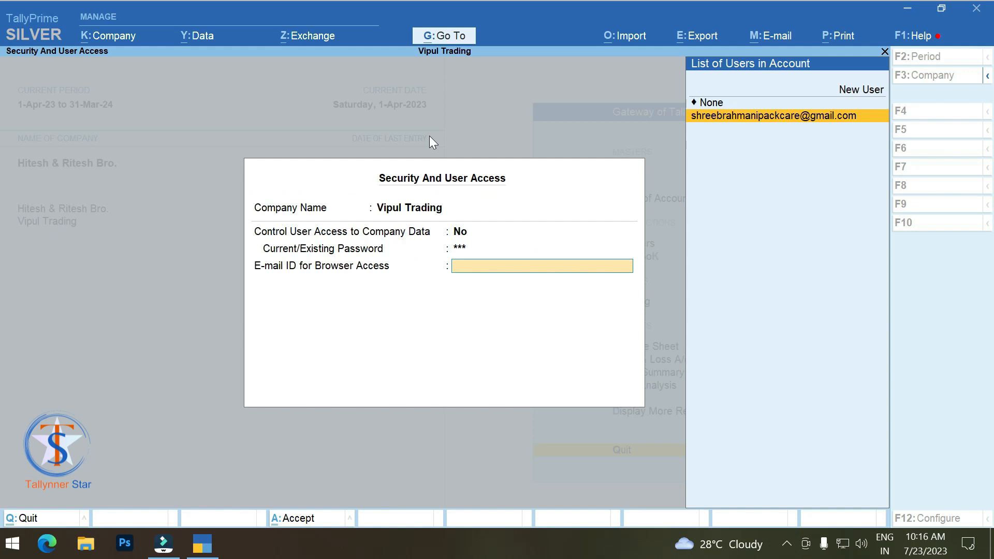
{"action": "key", "text": "Up"}
{"action": "key", "text": "Return"}
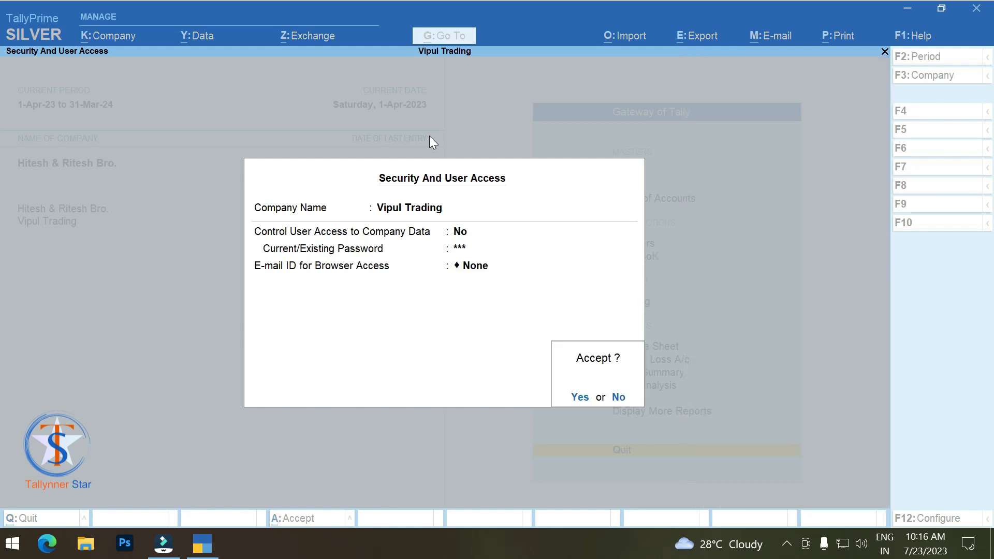
{"action": "key", "text": "Return"}
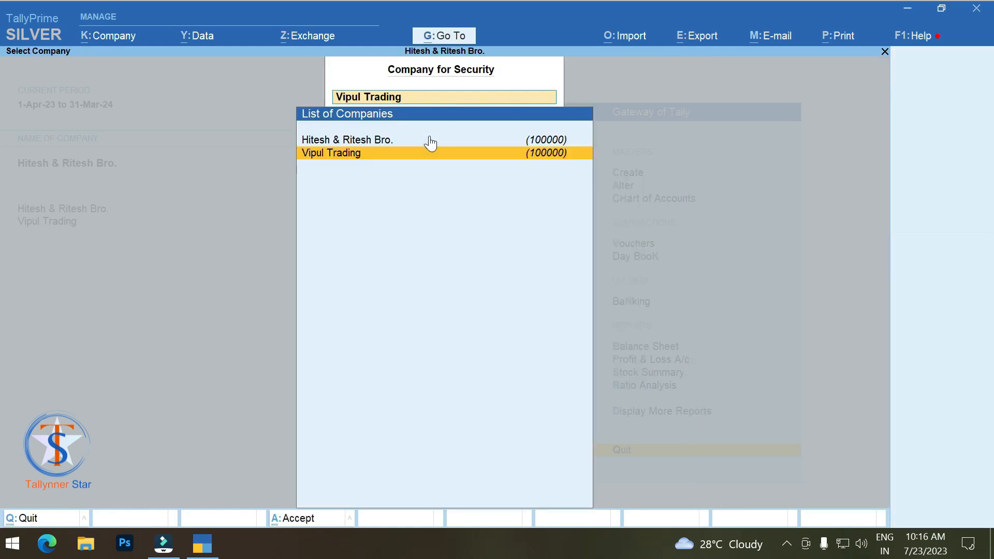
{"action": "key", "text": "Escape"}
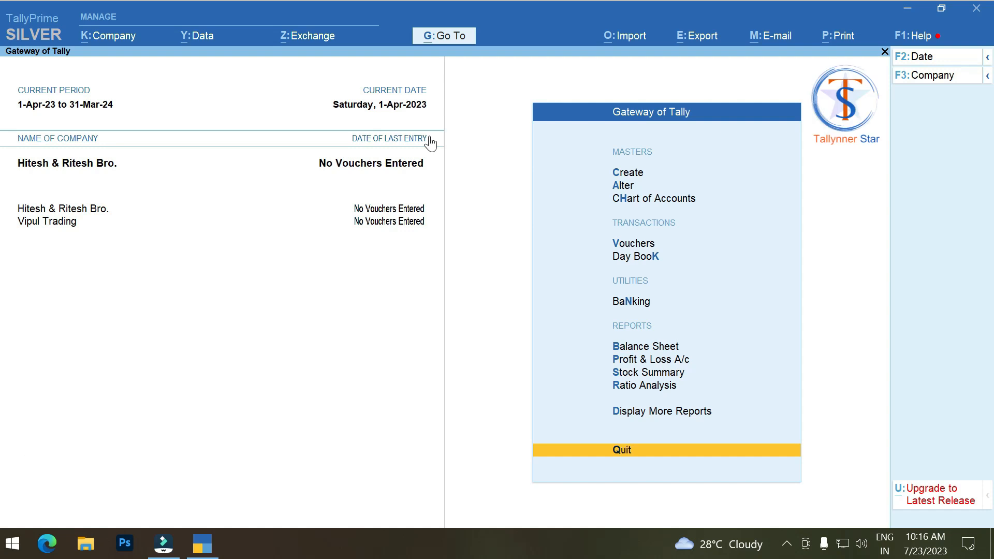
Step: Shut Hitesh & Ritesh Bro. and Vipul Trading, then reload Hitesh & Ritesh Bro. without a password
{"action": "key", "text": "ctrl"}
{"action": "key", "text": "ctrl+F3"}
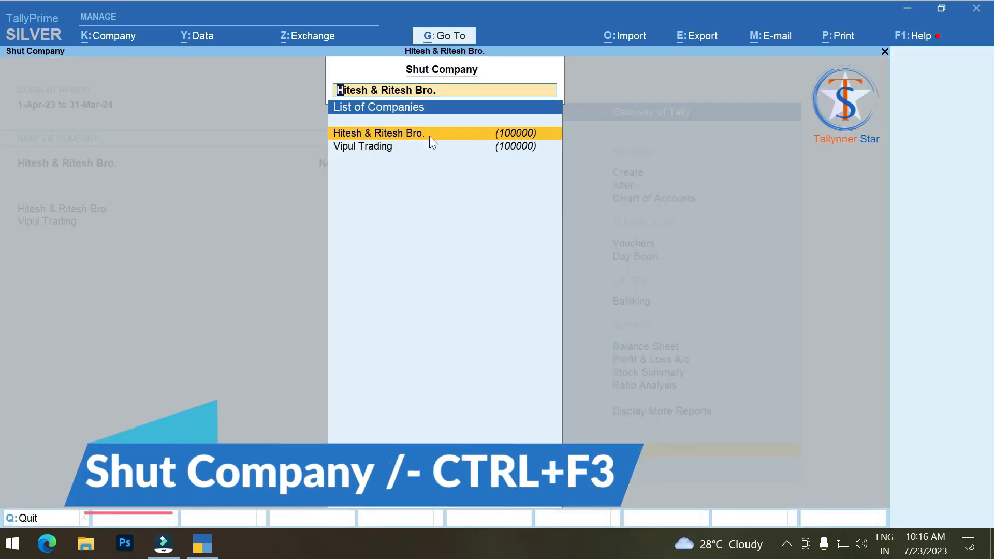
{"action": "left_click", "coordinate": [430, 135]}
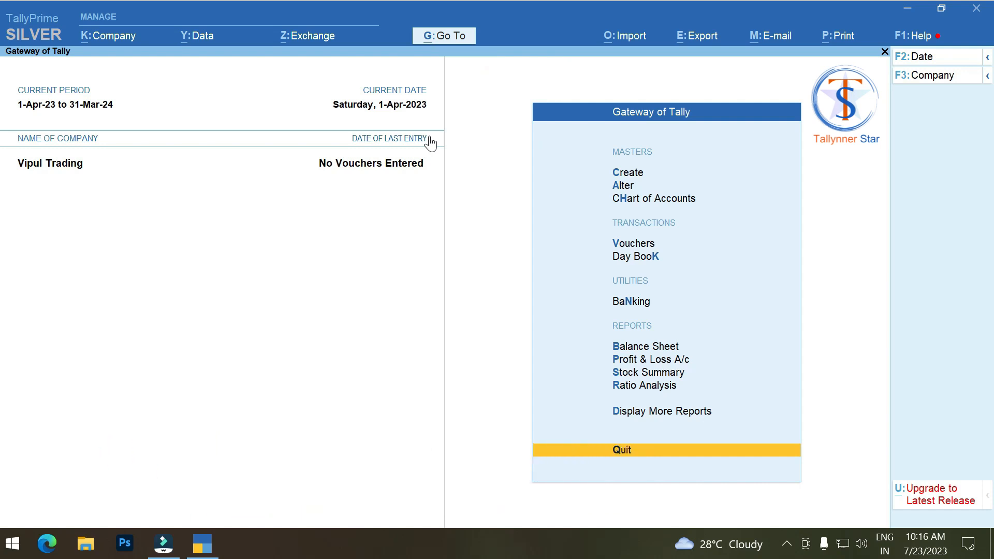
{"action": "key", "text": "ctrl+F3"}
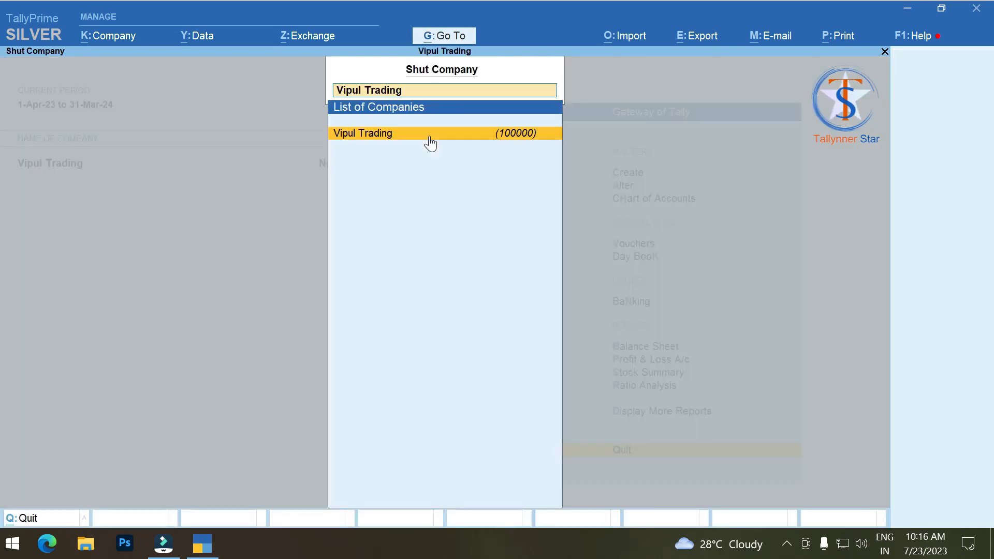
{"action": "left_click", "coordinate": [430, 136]}
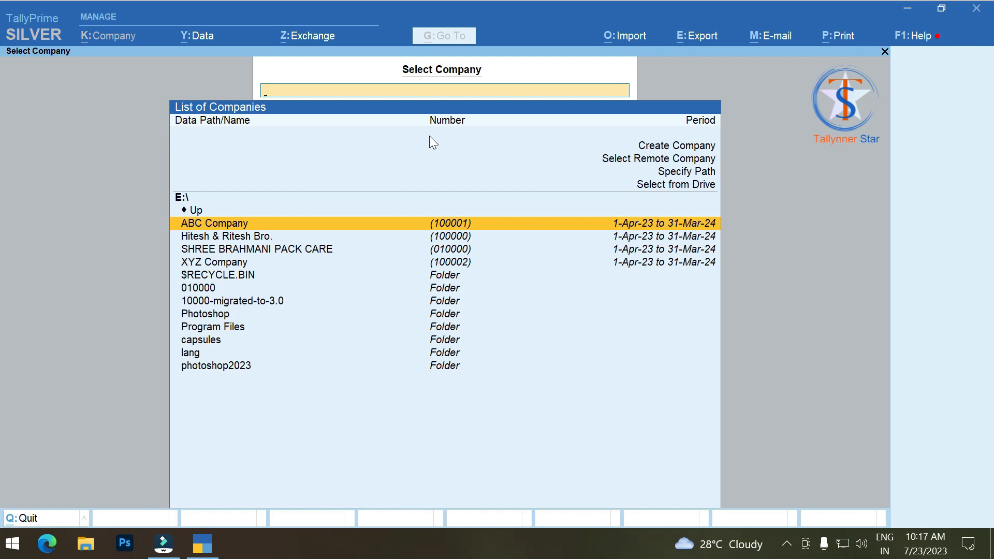
{"action": "key", "text": "Down"}
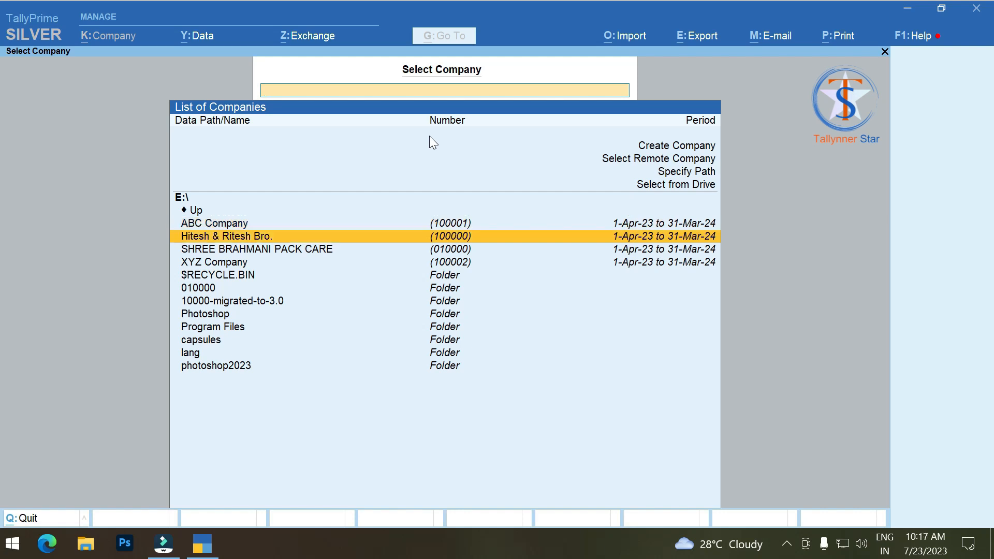
{"action": "key", "text": "Return"}
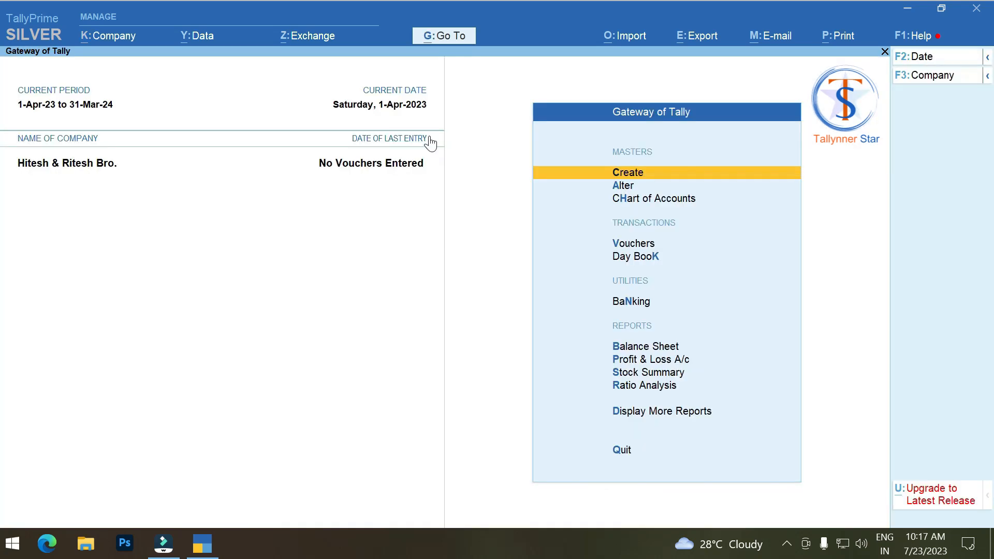